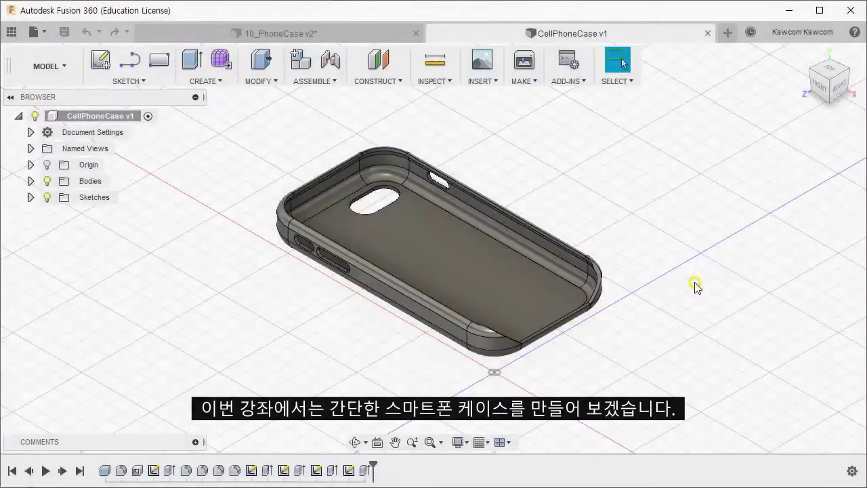
Switch to the 10_PhoneCase v2 design and orient it to an upright view of the tulip-decal back.
middle_click_drag(697, 287, 526, 250, "shift")
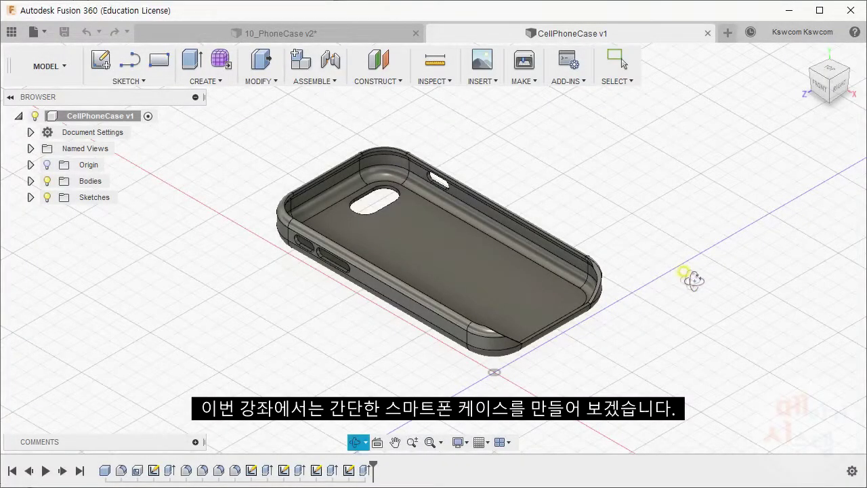
mouse_move(527, 250)
middle_mouse_down("shift")
mouse_move(526, 158)
mouse_move(526, 187)
mouse_move(561, 265)
mouse_move(639, 304)
mouse_move(751, 304)
mouse_move(741, 341)
middle_mouse_up("shift")
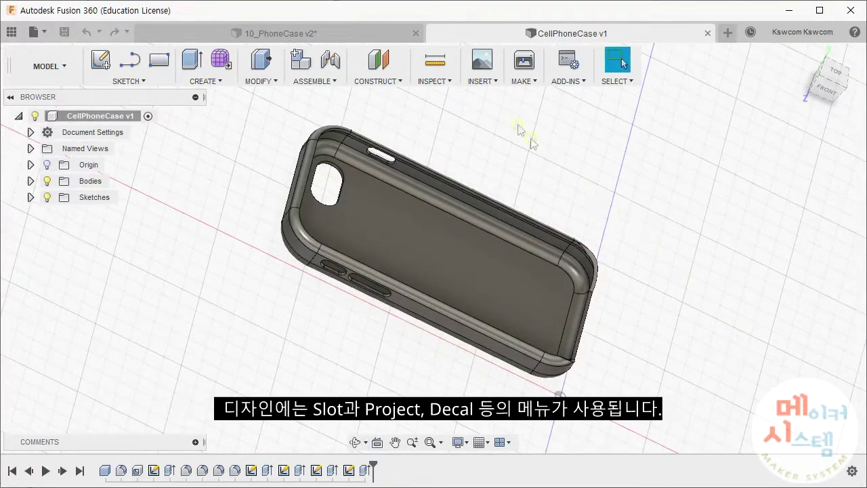
left_click(378, 34)
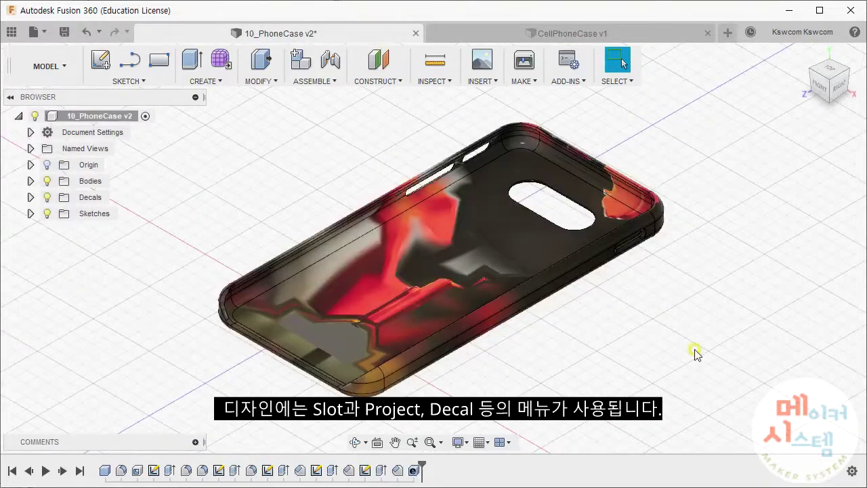
mouse_move(693, 345)
middle_mouse_down("shift")
mouse_move(648, 351)
mouse_move(682, 330)
middle_mouse_up("shift")
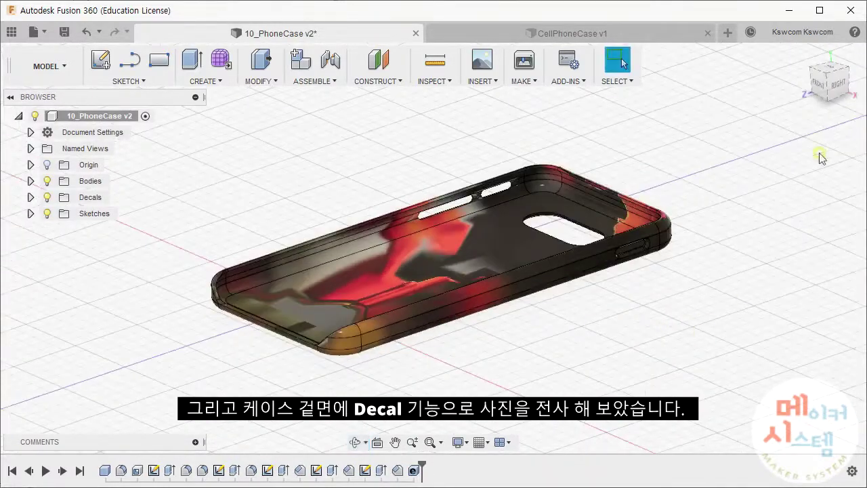
left_click(829, 99)
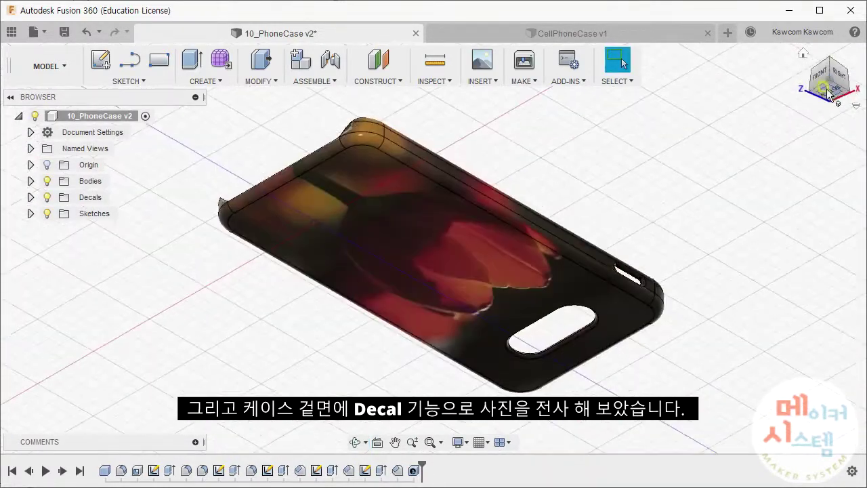
left_click(828, 93)
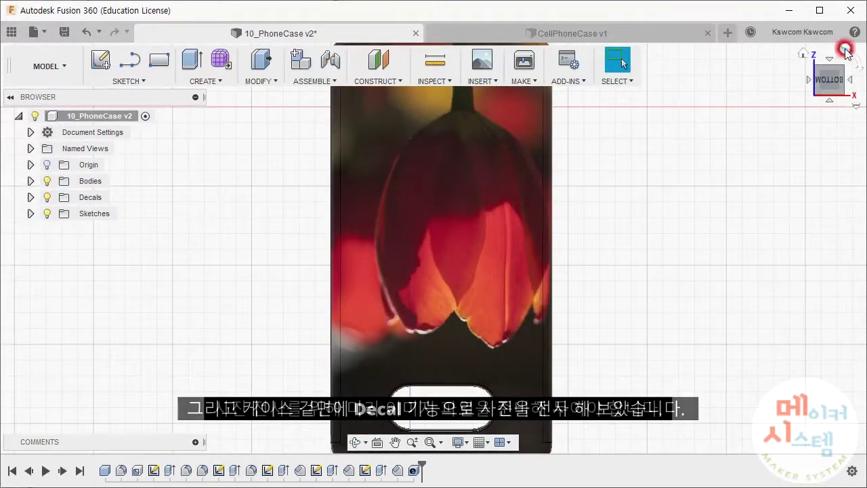
left_click(847, 52)
left_click(847, 51)
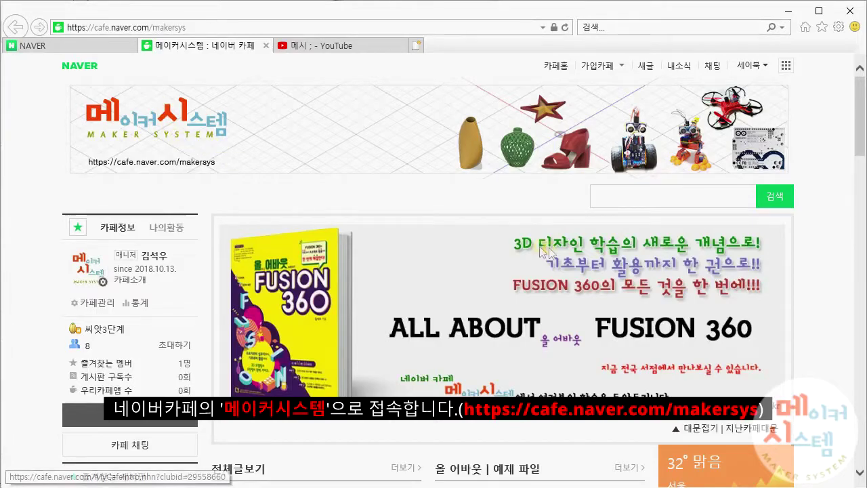
Open post 89 Tulip 예제파일 in the 올 어바웃 | 예제 파일 board and download its tulip.jpg attachment.
scroll(542, 243, "down", 4)
scroll(543, 243, "down", 1)
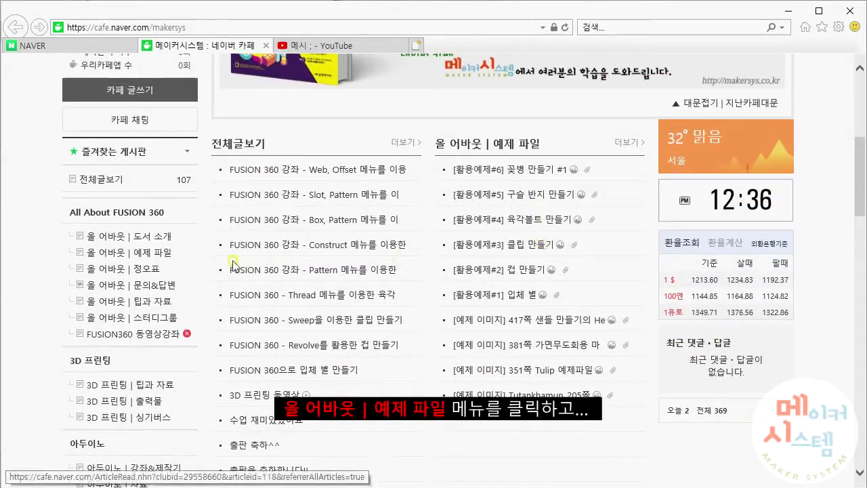
left_click(158, 257)
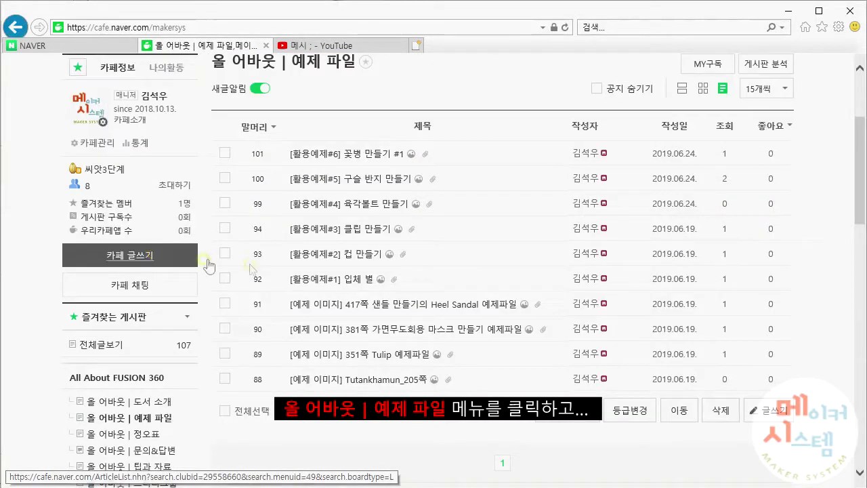
scroll(519, 277, "down", 2)
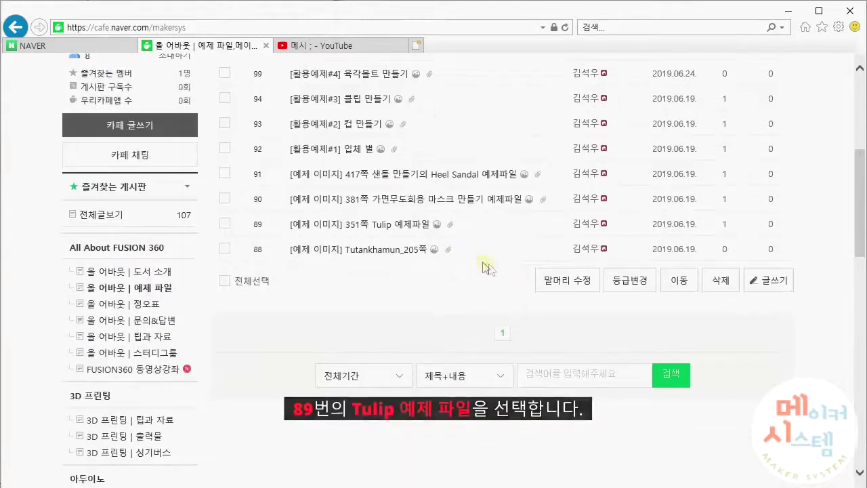
left_click(412, 229)
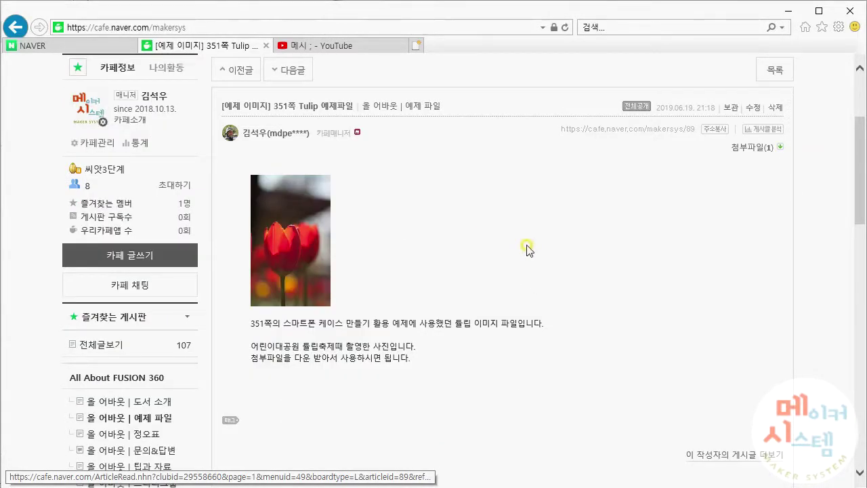
left_click(749, 147)
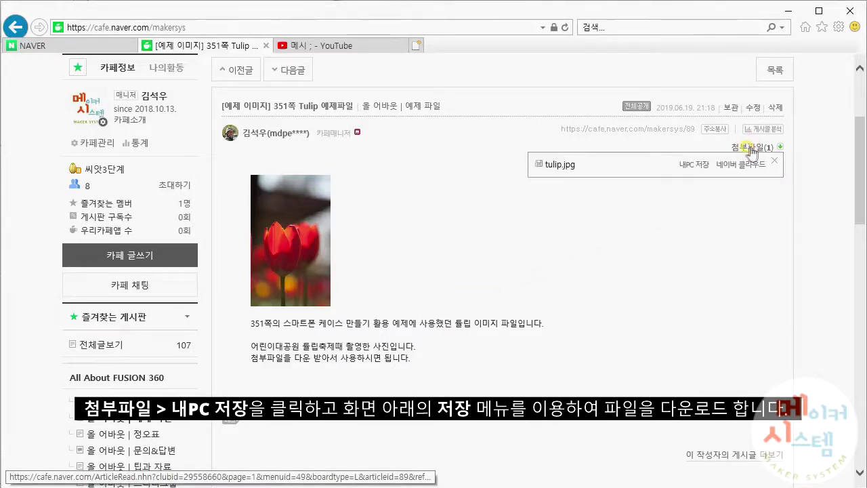
left_click(693, 166)
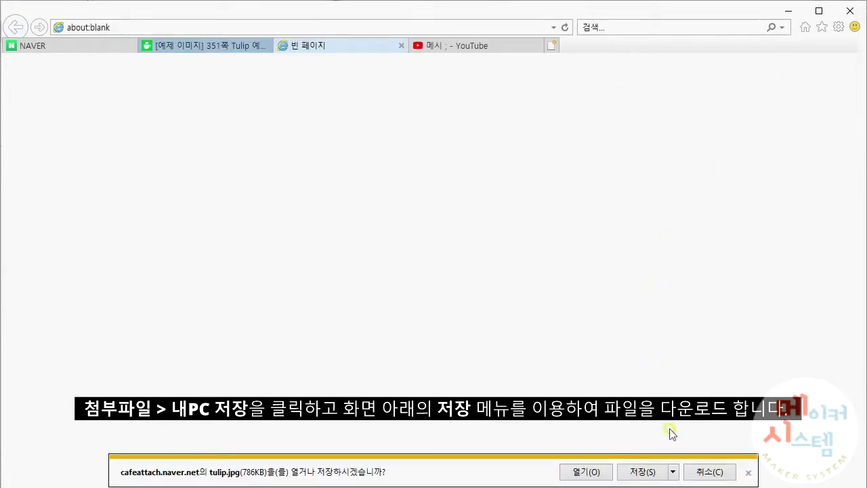
Save tulip.jpg into C:\예제이미지, overwriting the existing copy.
left_click(673, 472)
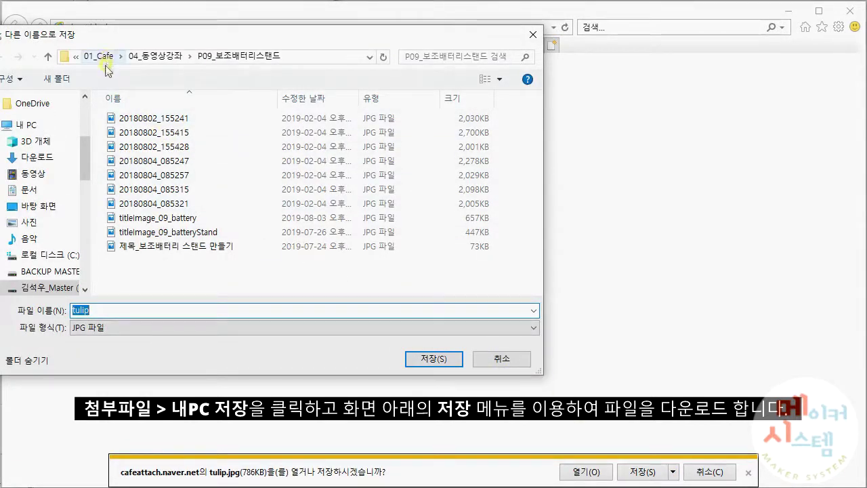
left_click(51, 259)
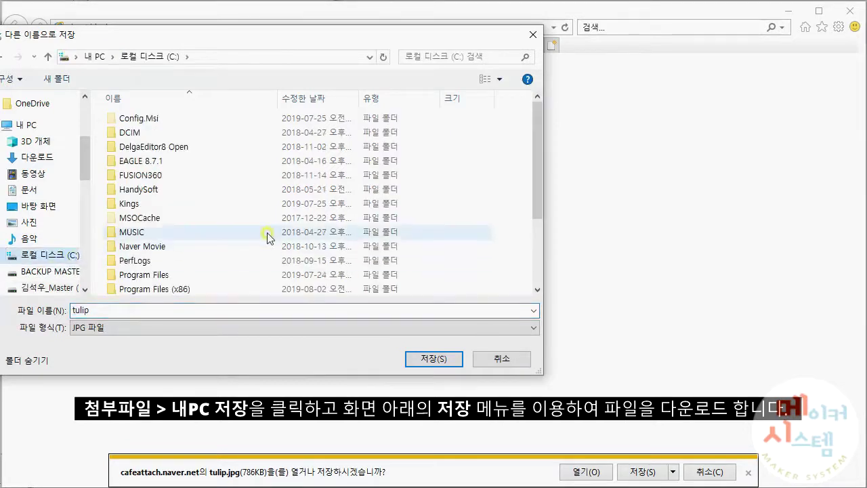
scroll(294, 234, "down", 3)
left_click(153, 288)
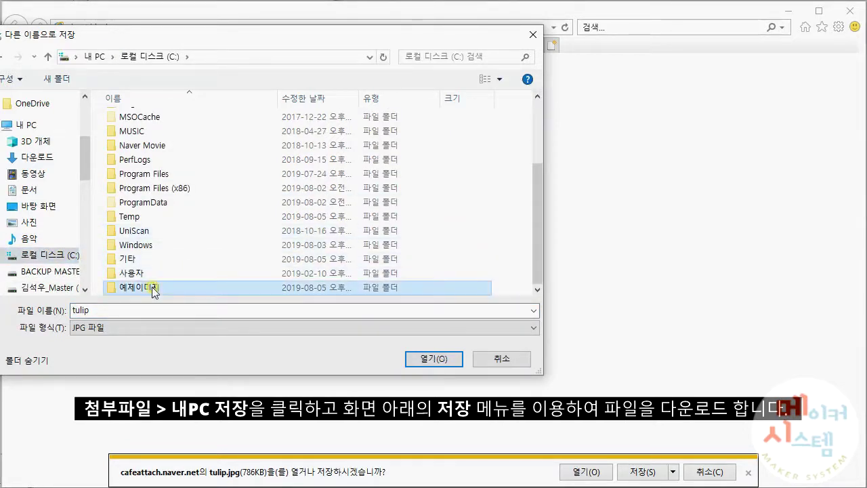
double_click(145, 287)
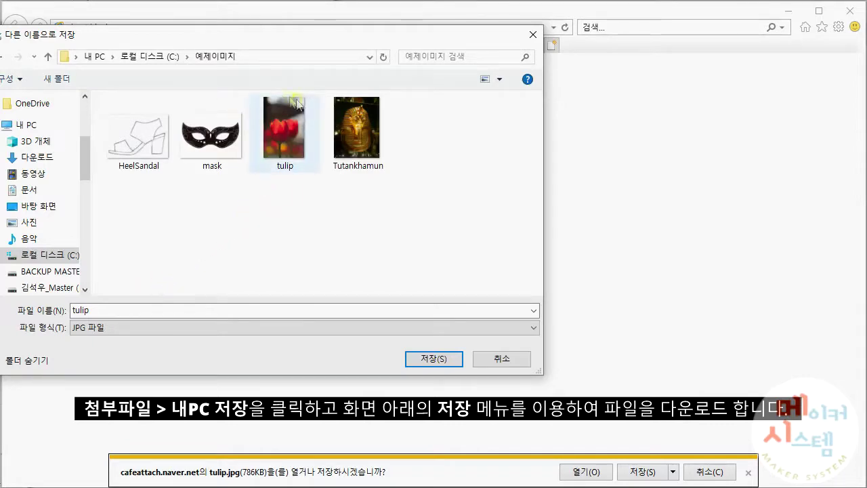
left_click(434, 360)
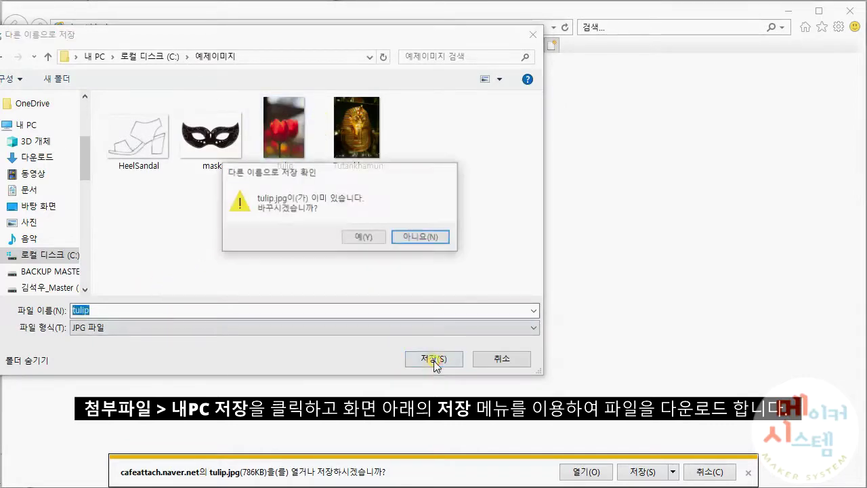
left_click(365, 236)
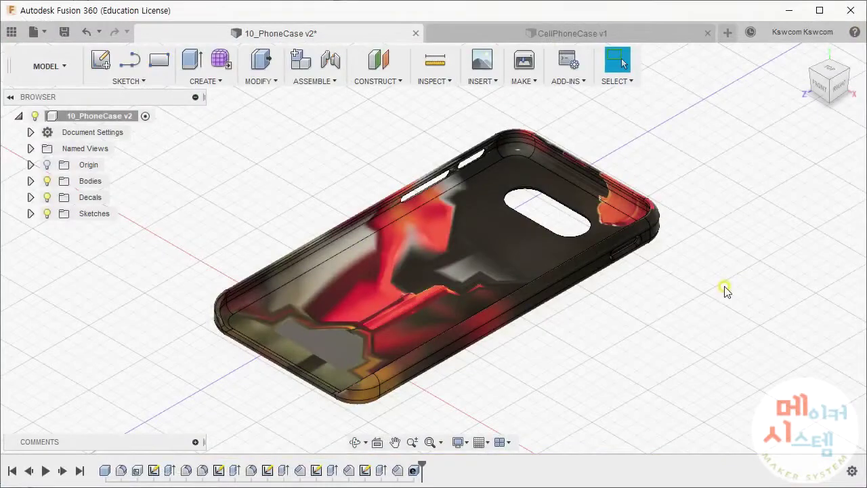
Start a new design and place a box on the XZ plane by picking two base corners.
left_click(728, 38)
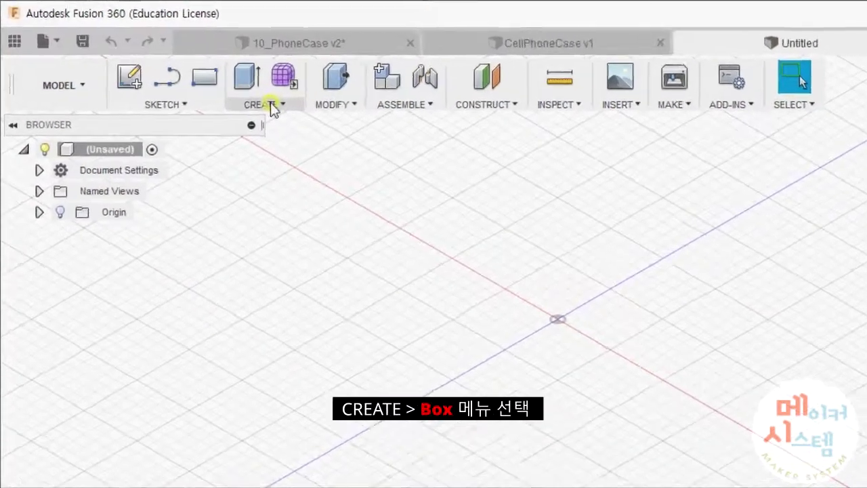
left_click(314, 124)
left_click(309, 391)
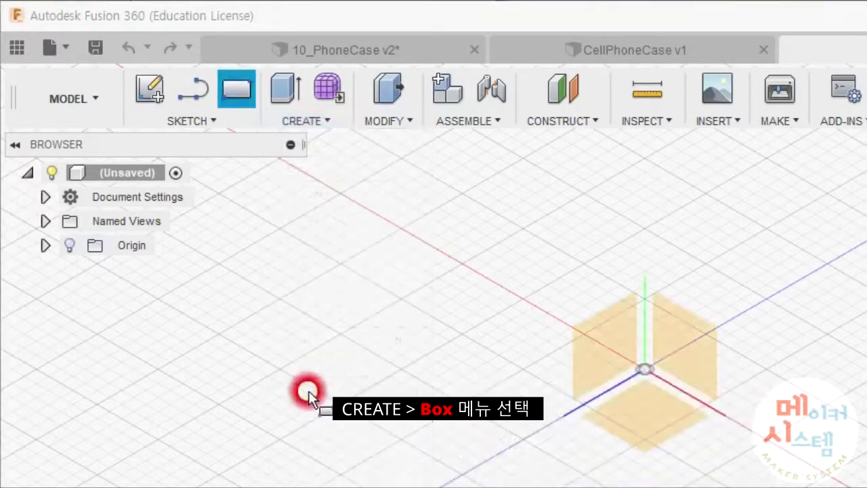
left_click(441, 283)
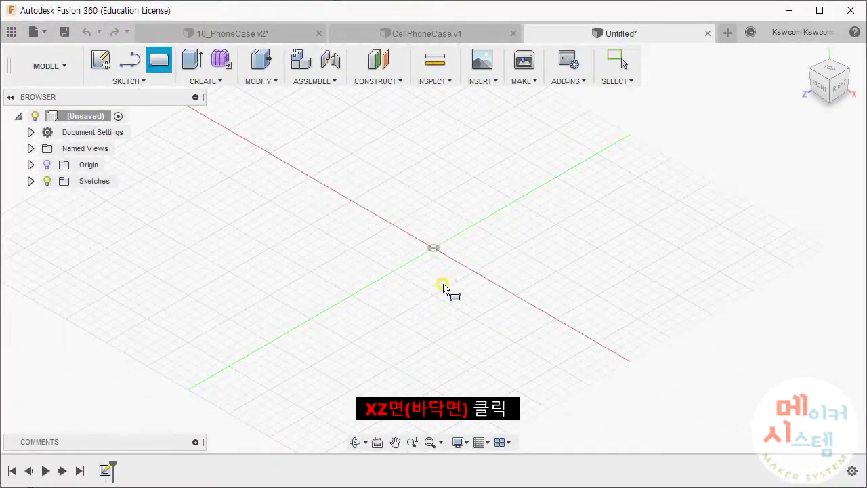
left_click(318, 237)
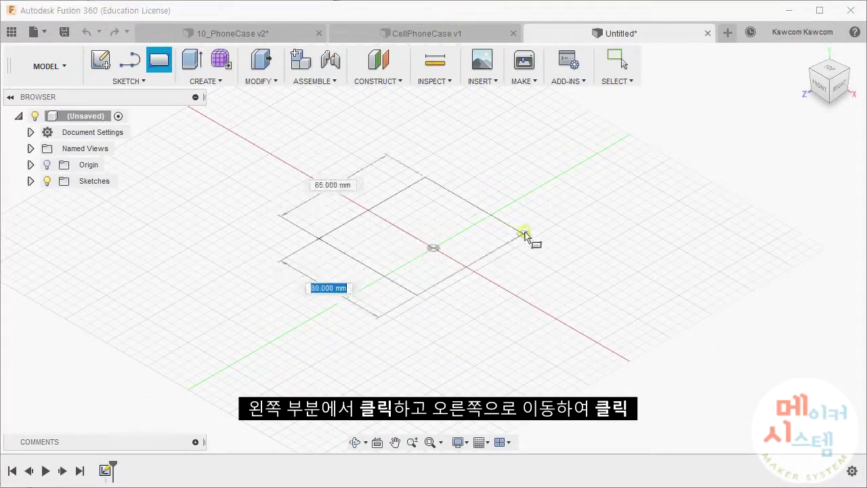
left_click(565, 214)
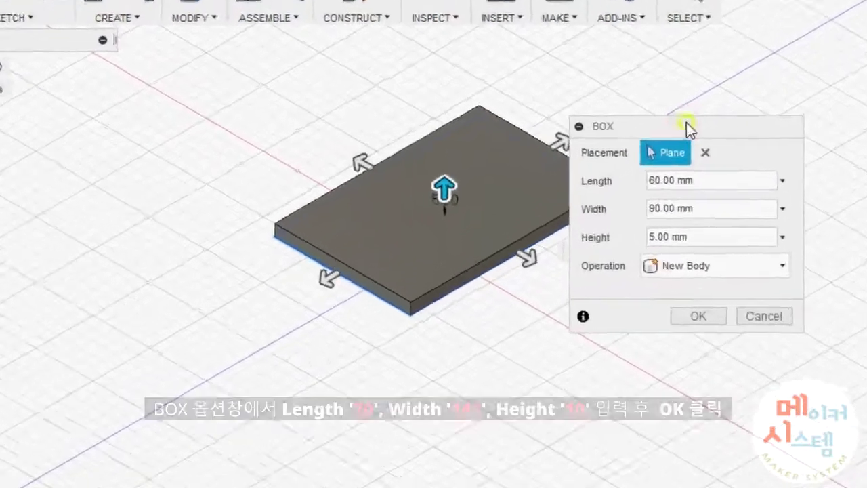
Size the box to 70 × 141 × 10 mm and confirm it.
left_click_drag(713, 175, 676, 175)
type("70")
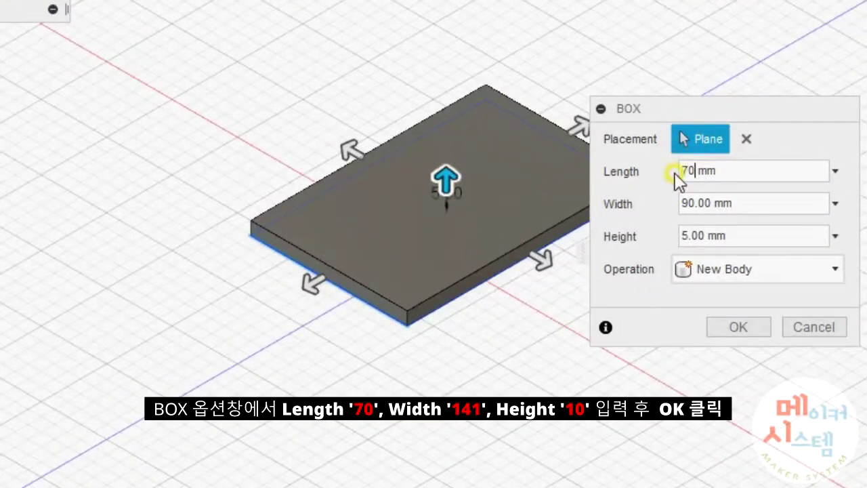
left_click_drag(713, 204, 675, 203)
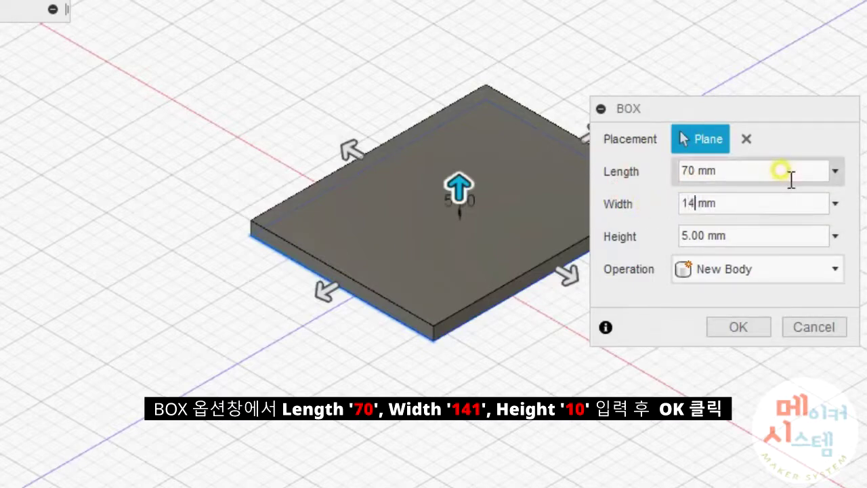
type("1")
left_click_drag(708, 236, 667, 234)
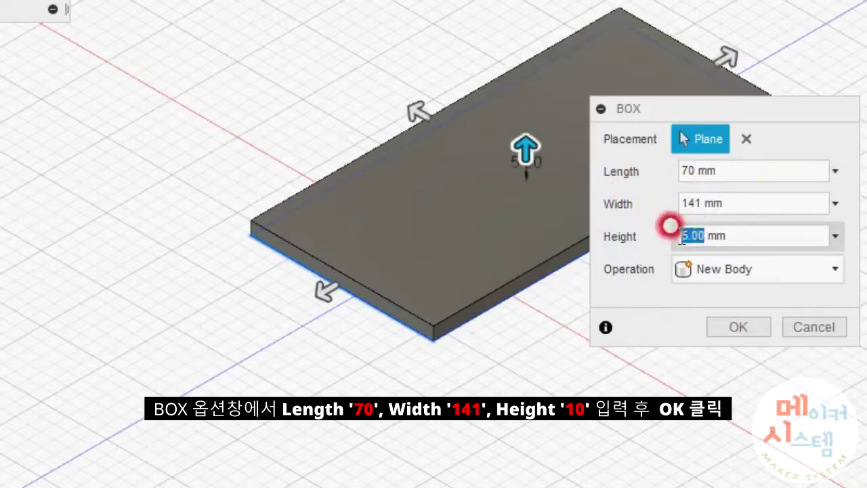
type("10")
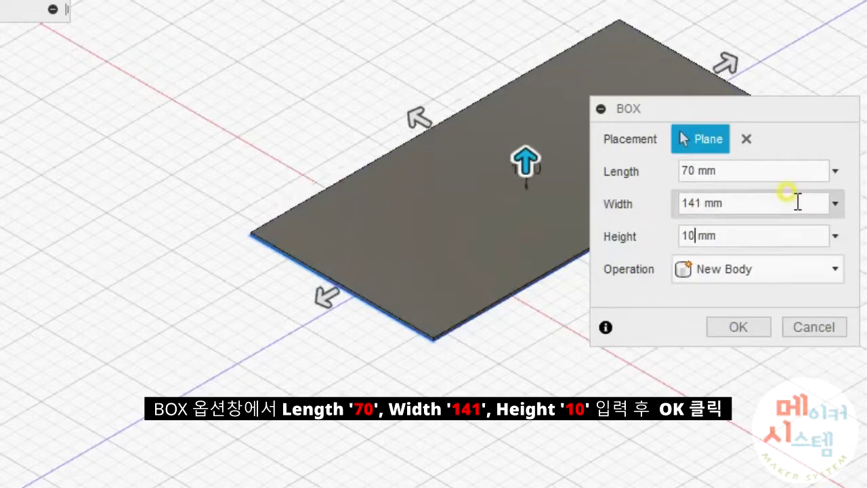
left_click(739, 328)
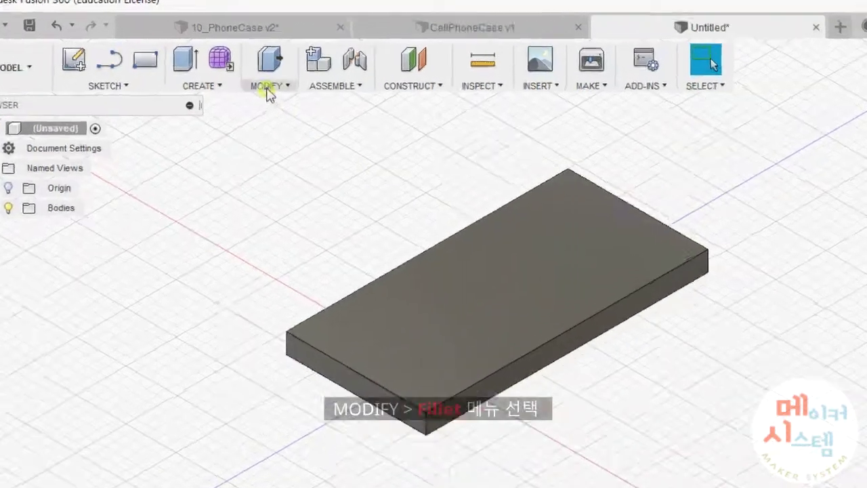
Start a fillet and select the box's four vertical corner edges.
left_click(257, 81)
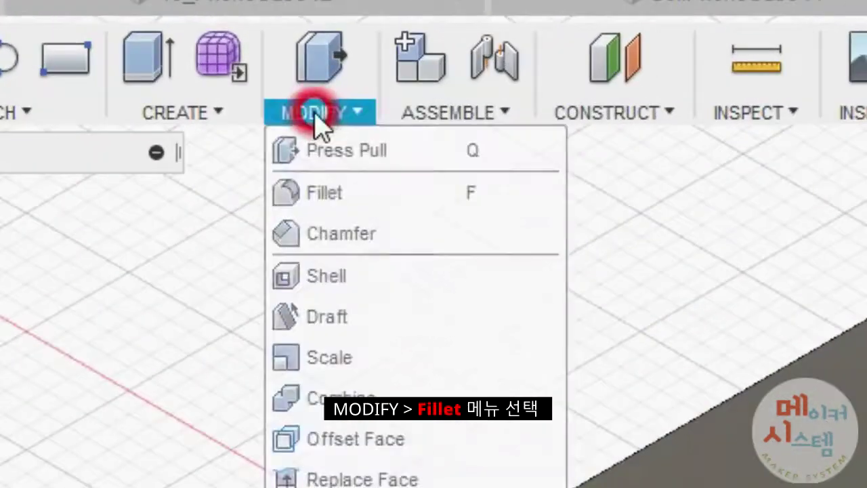
left_click(325, 192)
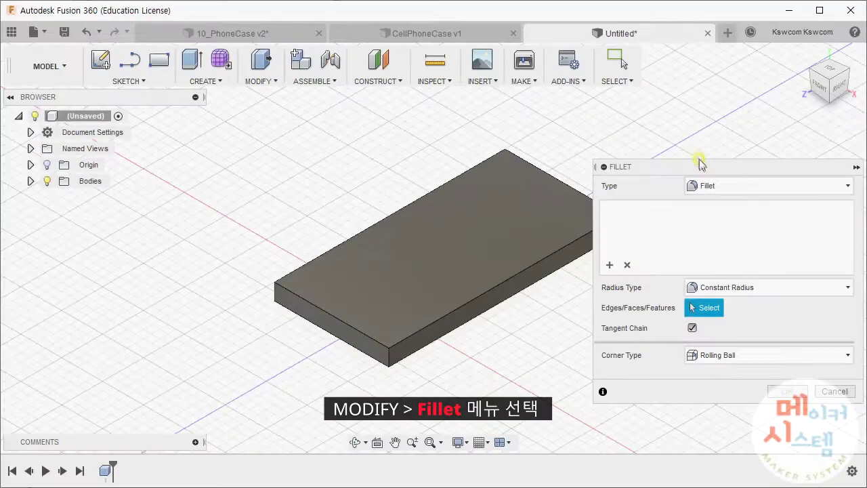
middle_click_drag(418, 170, 393, 182)
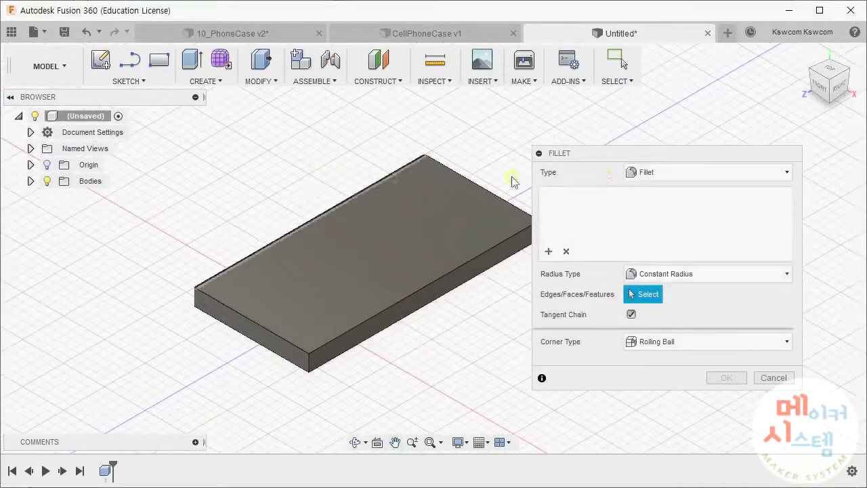
left_click_drag(622, 157, 555, 152)
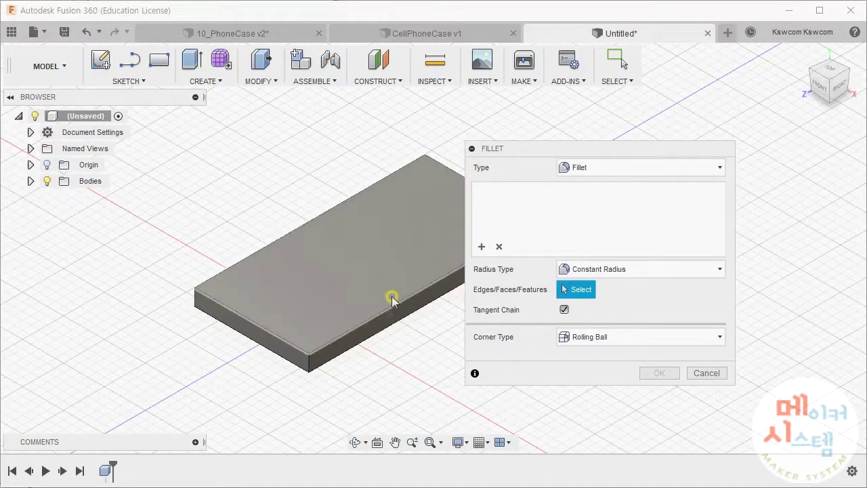
left_click(308, 366)
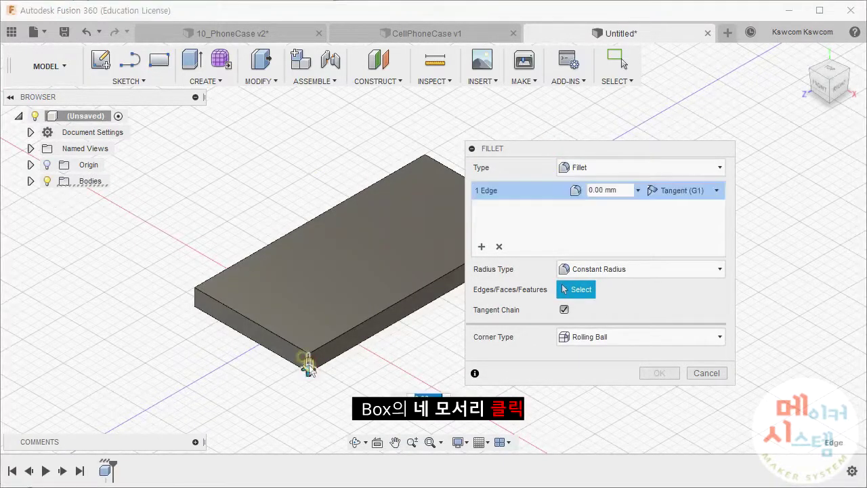
left_click(194, 298)
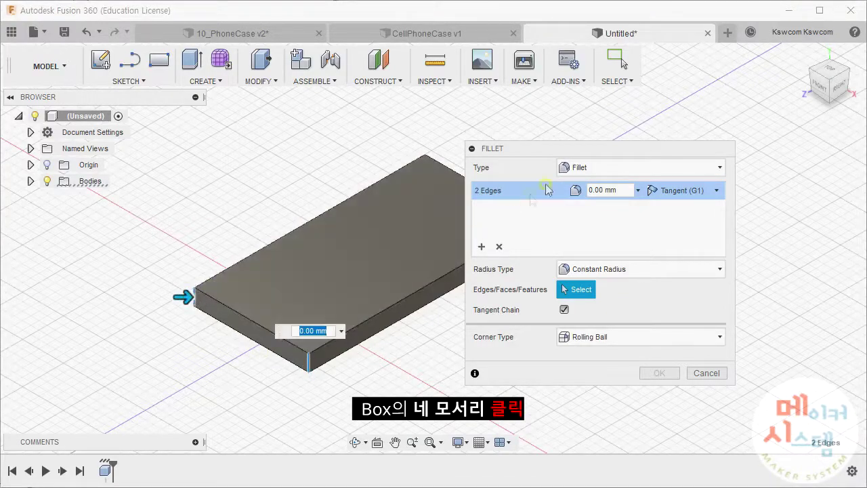
left_click_drag(603, 148, 672, 142)
middle_click_drag(429, 238, 278, 240, "shift")
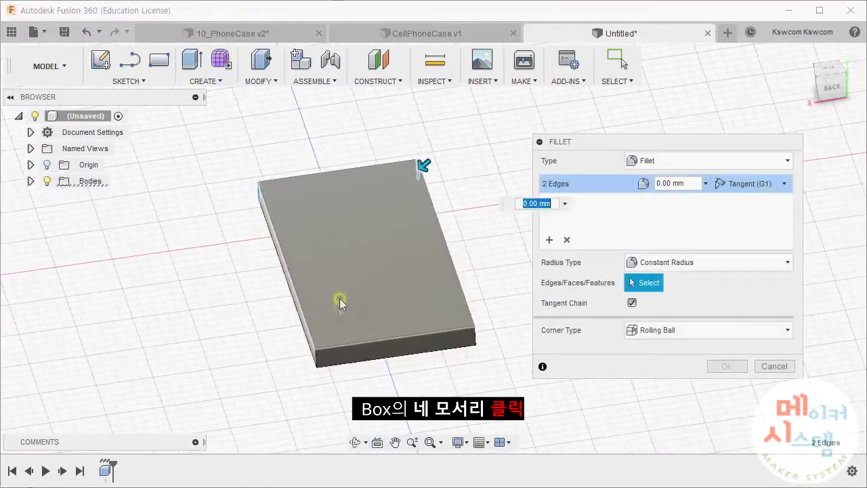
left_click(316, 359)
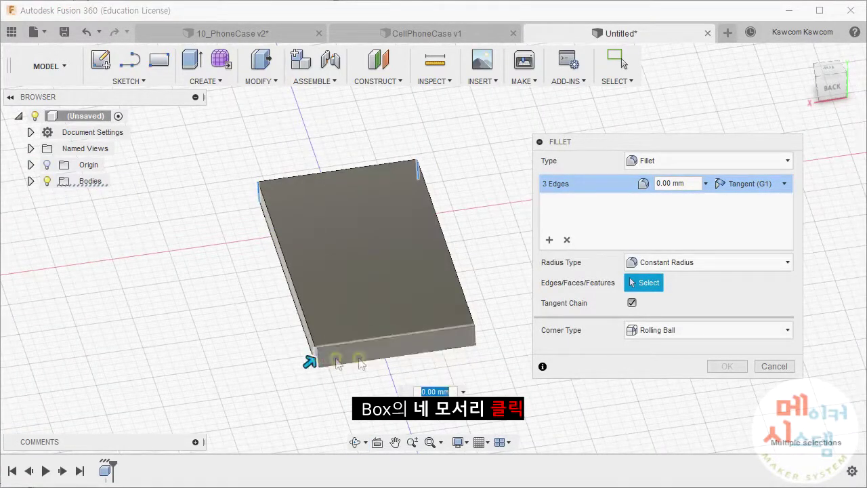
left_click(475, 337)
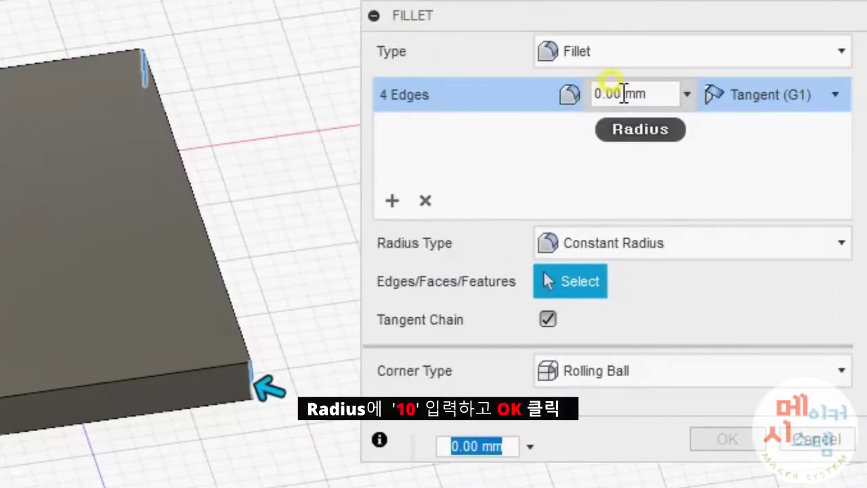
Round the four corners with a 10 mm radius and recentre the home view.
left_click(653, 182)
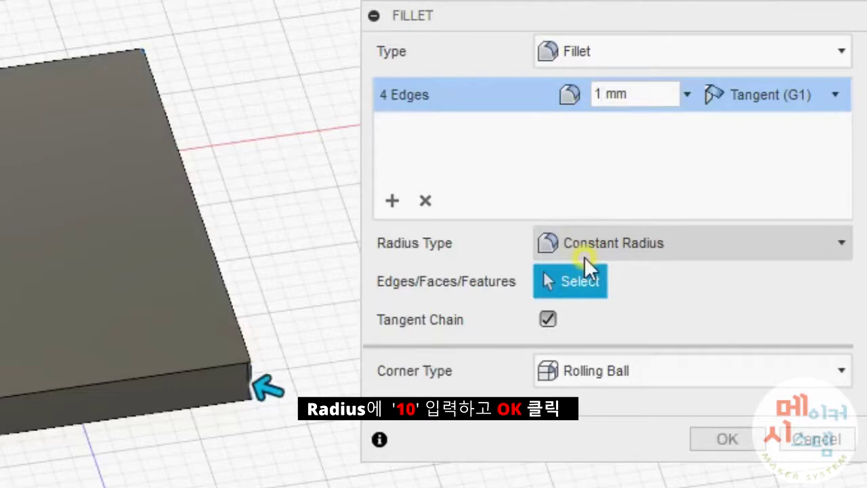
type("0")
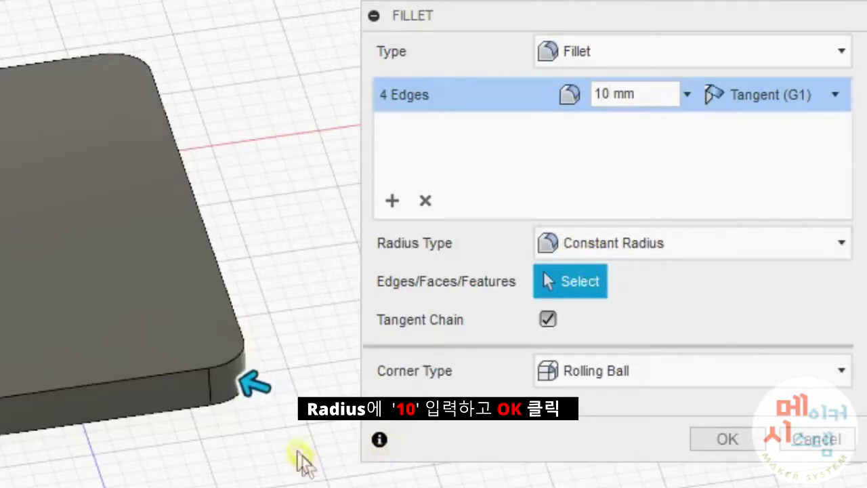
mouse_move(261, 441)
middle_mouse_down("shift")
mouse_move(1, 409)
mouse_move(206, 429)
middle_mouse_up("shift")
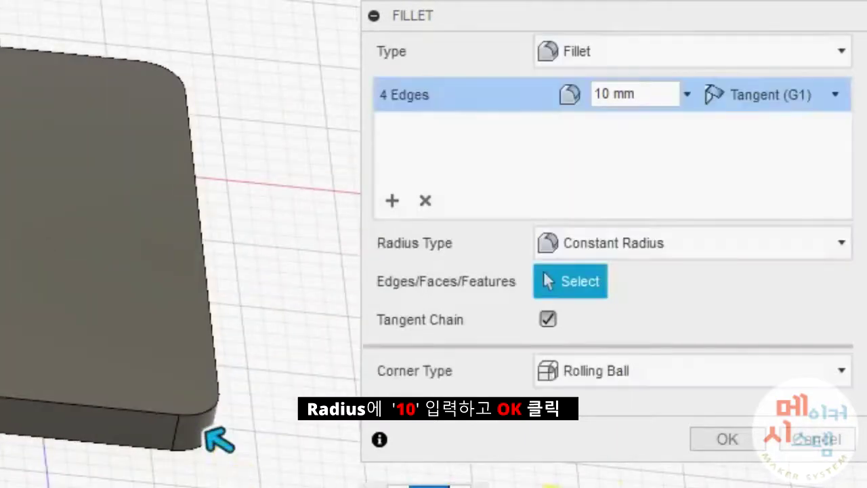
left_click(731, 437)
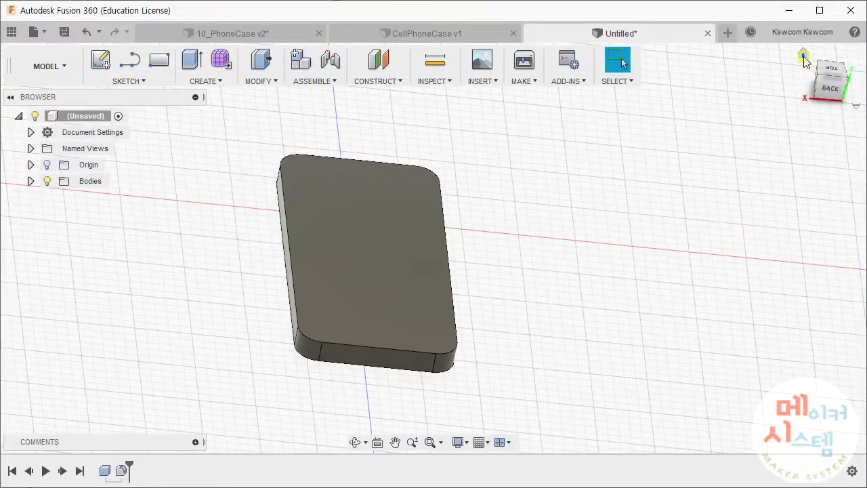
left_click(803, 55)
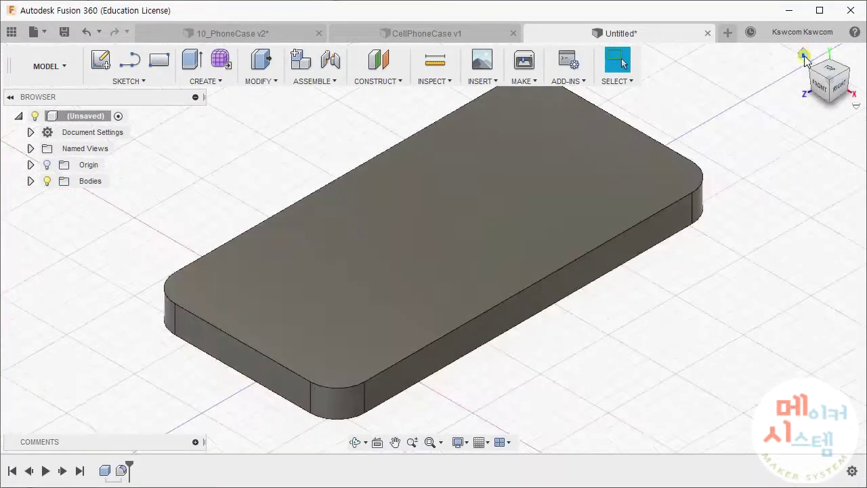
scroll(639, 267, "down", 3)
middle_click_drag(668, 300, 609, 320)
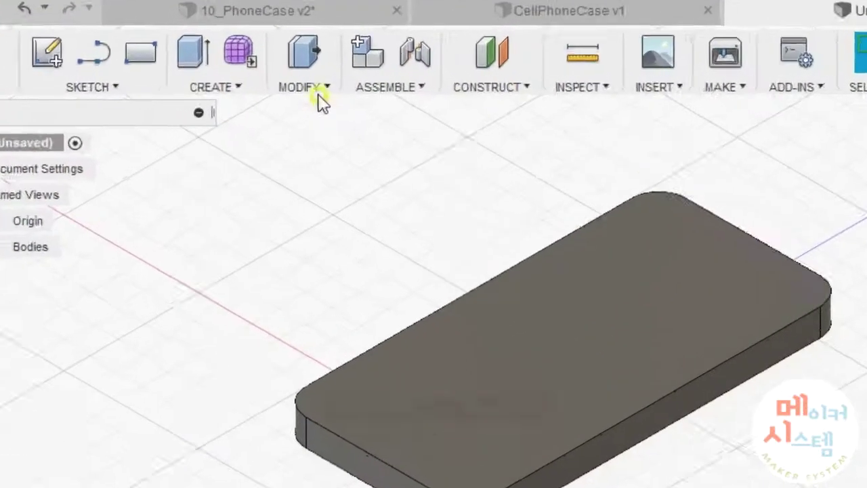
Shell the rounded box from its top face with a 1.5 mm inside thickness.
left_click(268, 82)
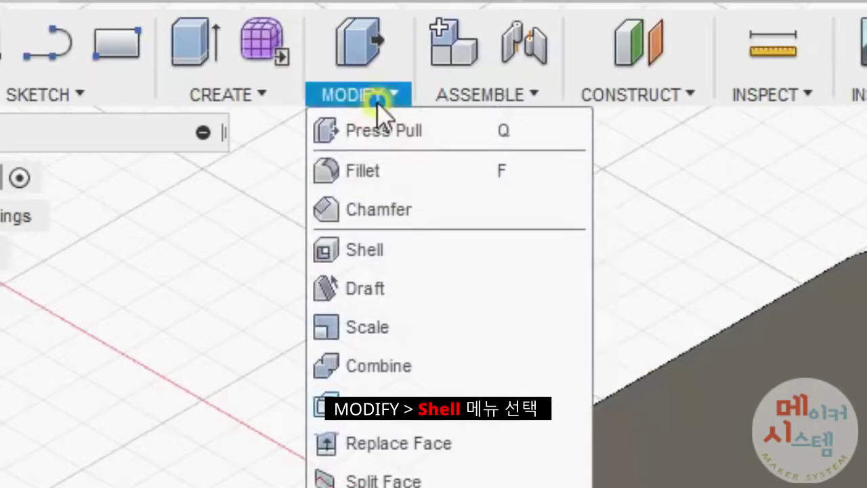
left_click(378, 252)
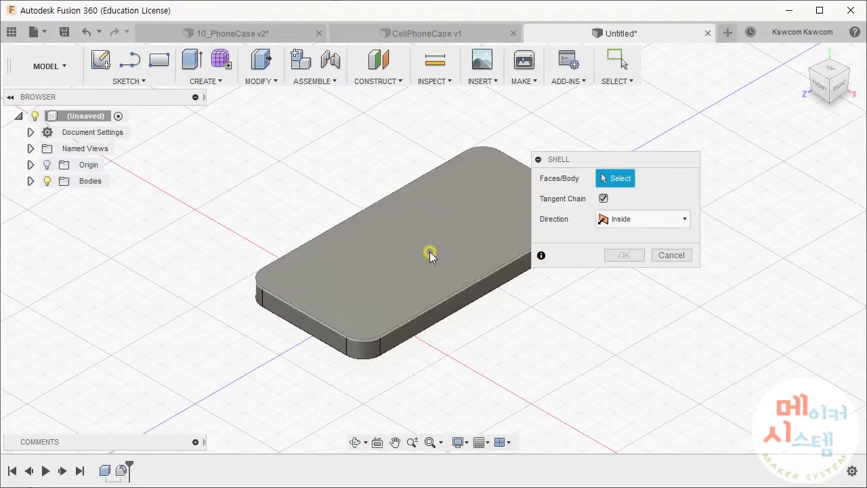
left_click(430, 254)
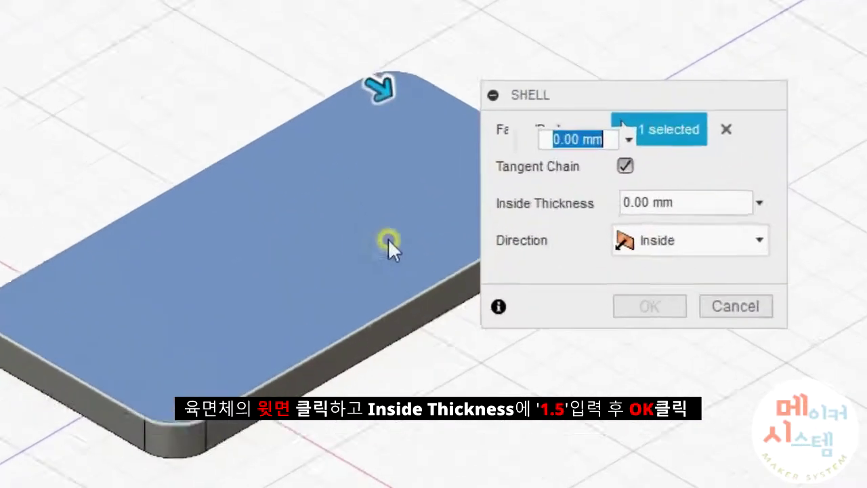
left_click(617, 219)
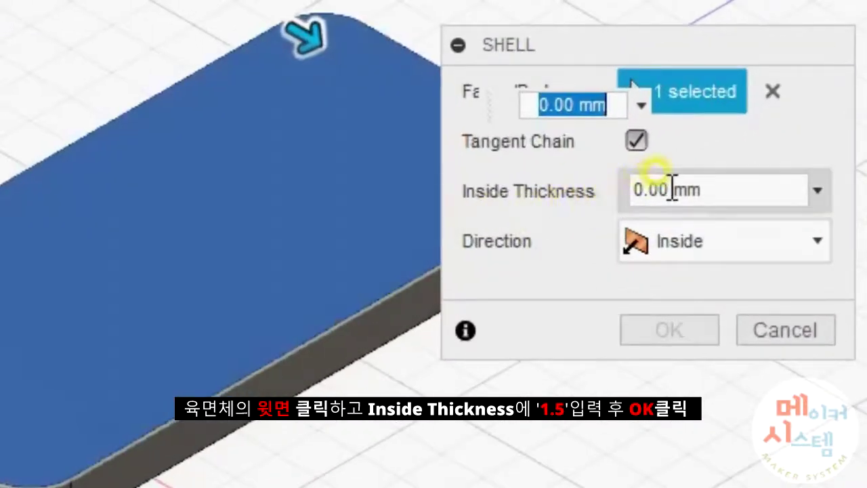
type("1")
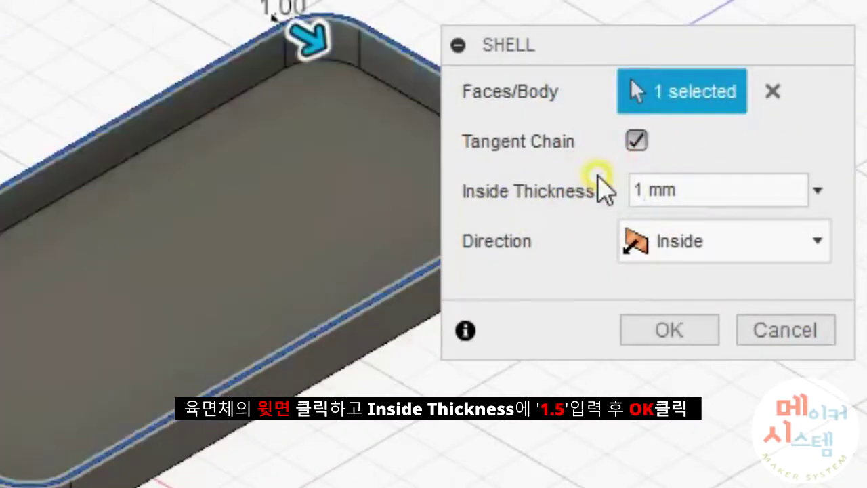
type(".5")
left_click(677, 330)
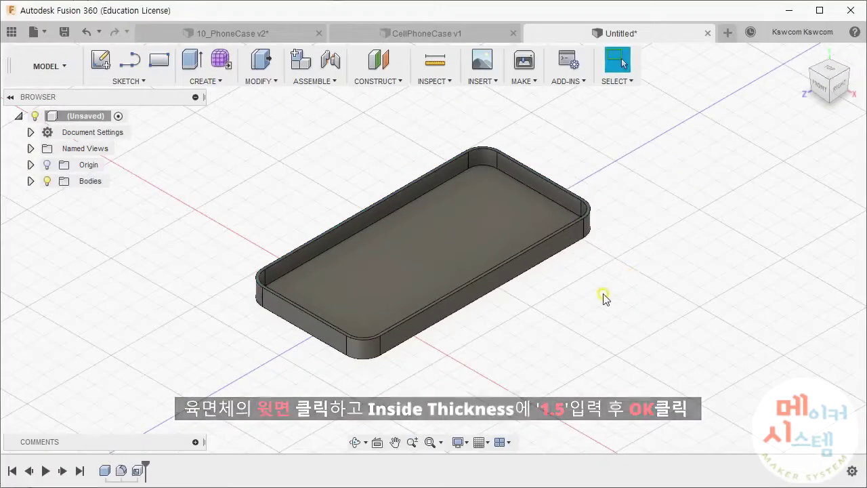
Start a Project sketch on the rim's top face and project the first inner edge.
scroll(495, 256, "up", 3)
scroll(335, 354, "up", 4)
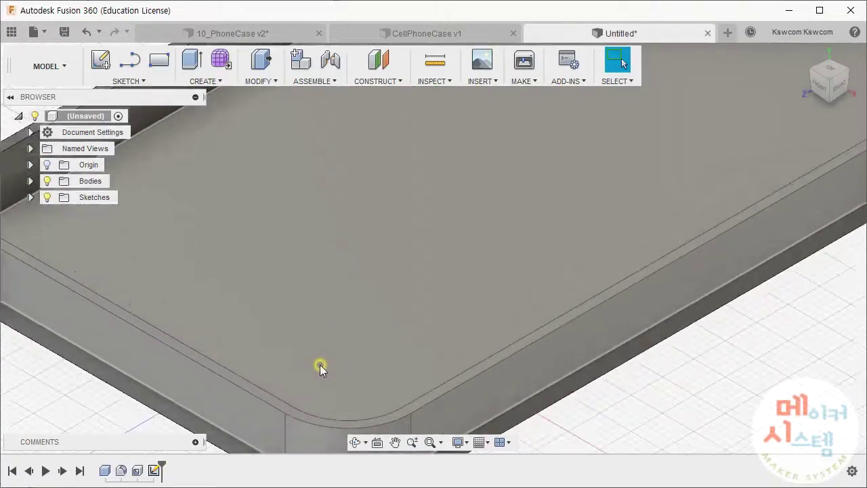
middle_click_drag(309, 359, 382, 316)
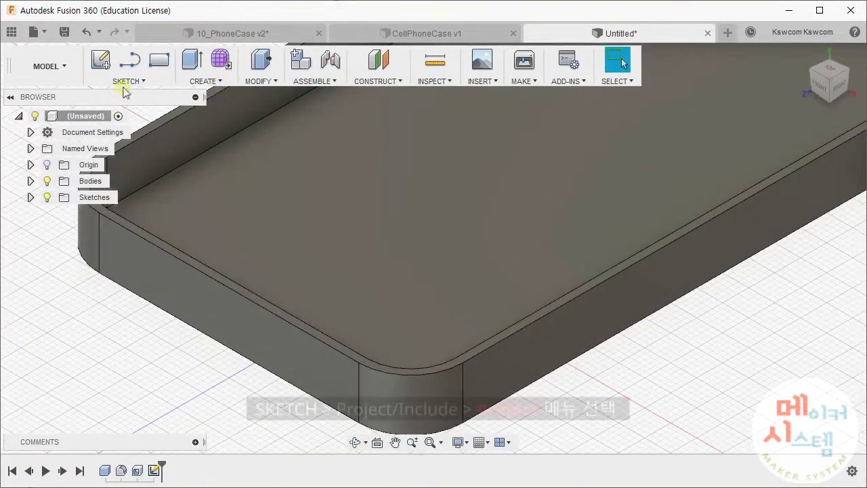
left_click(128, 79)
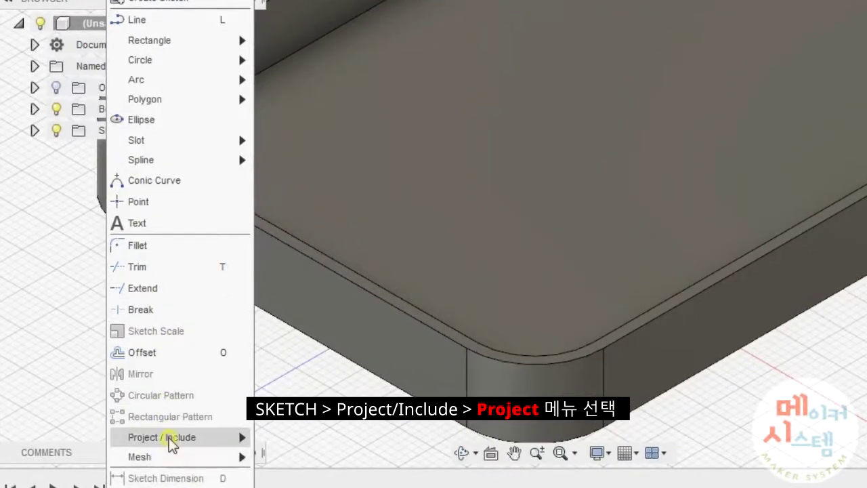
left_click(136, 432)
left_click(293, 441)
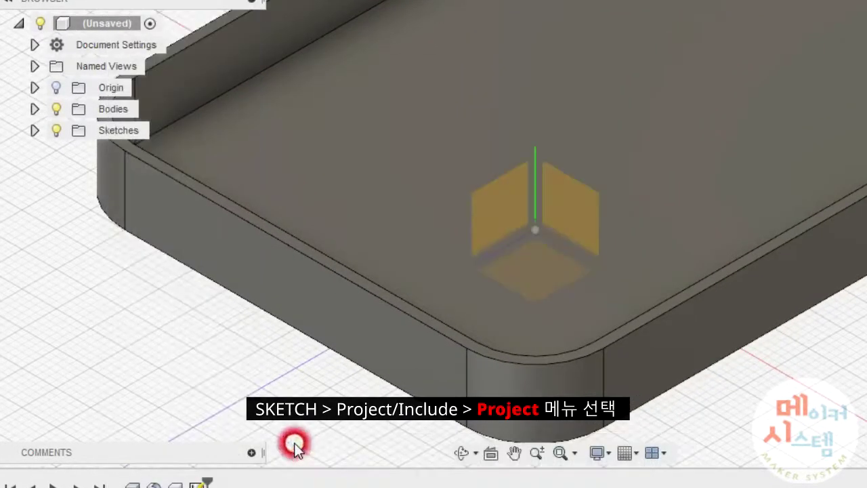
left_click(353, 277)
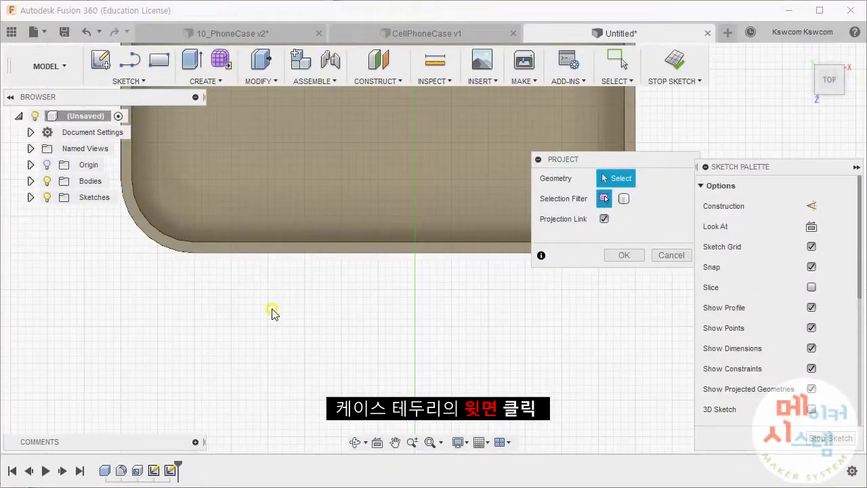
left_click(325, 242)
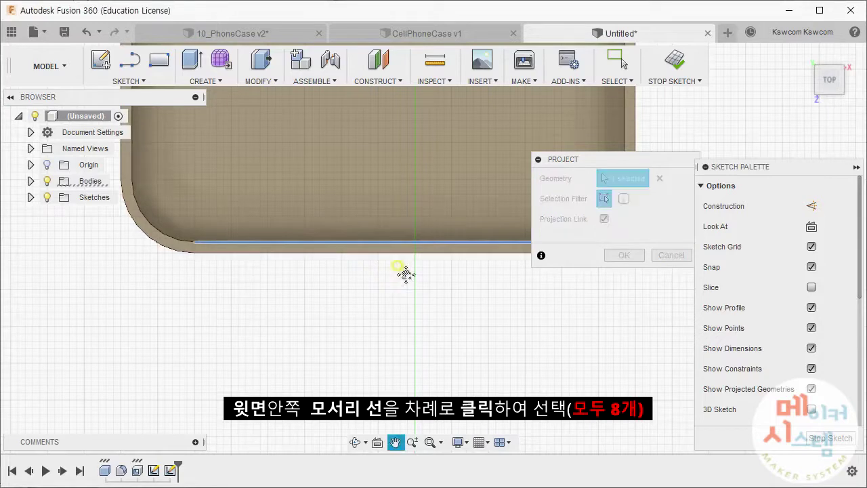
Add the remaining inner top-face edges and confirm projecting all eight.
middle_click_drag(405, 274, 225, 360)
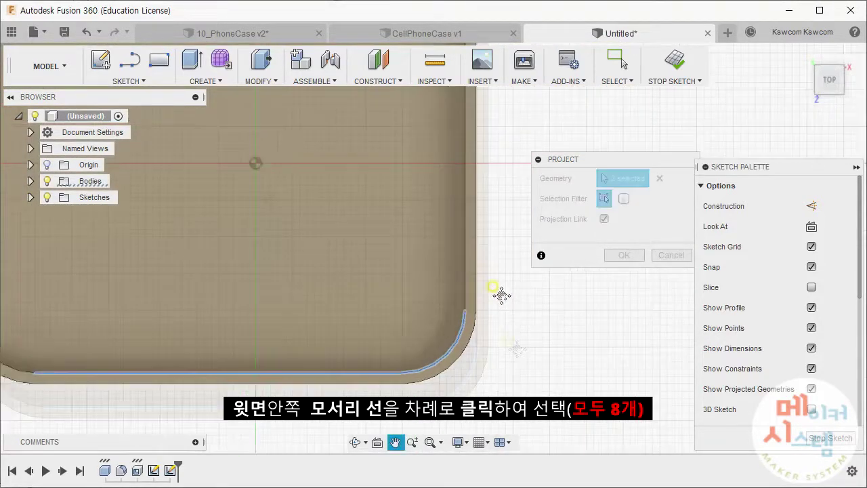
middle_click_drag(493, 276, 513, 355)
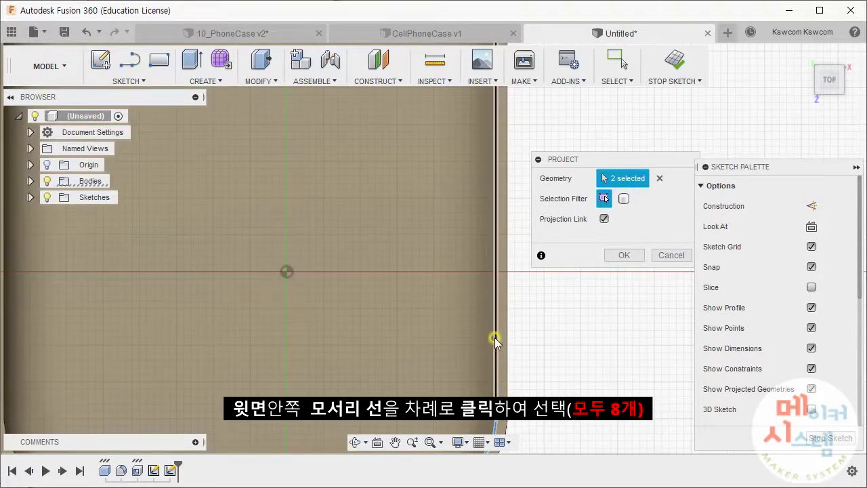
scroll(496, 342, "down", 3)
scroll(497, 329, "down", 3)
mouse_move(512, 267)
middle_mouse_down()
mouse_move(546, 379)
mouse_move(561, 290)
middle_mouse_up()
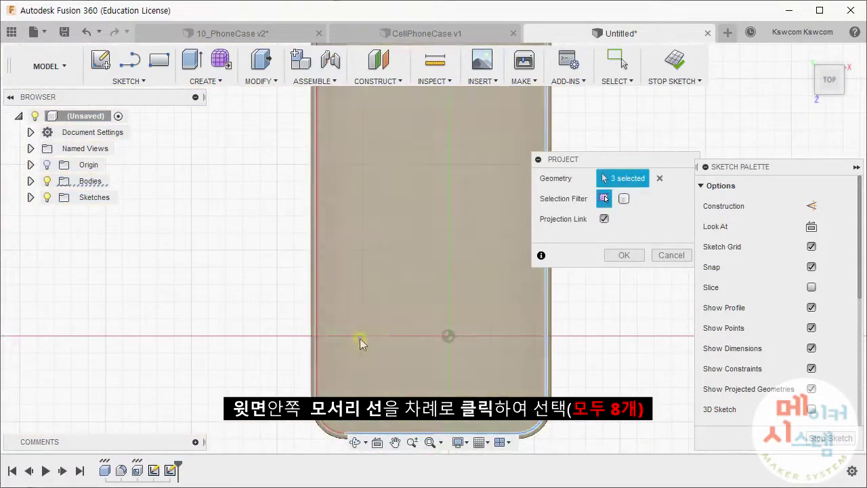
middle_click_drag(360, 343, 374, 271)
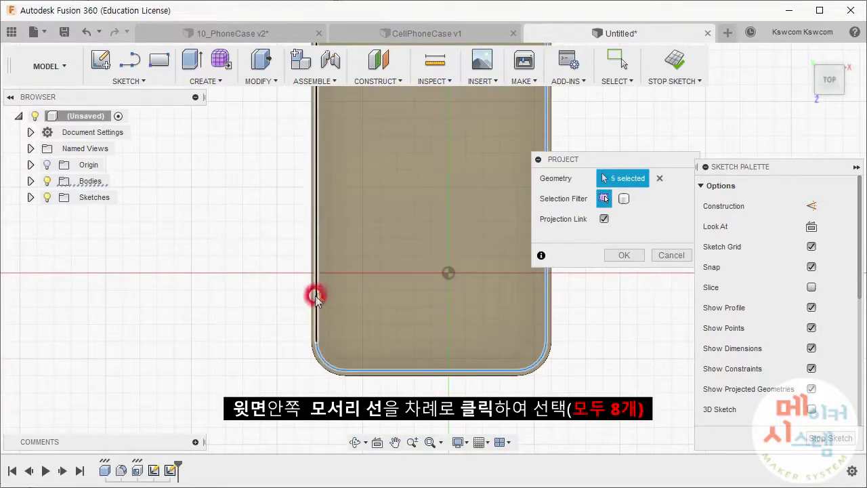
middle_click_drag(410, 304, 329, 257)
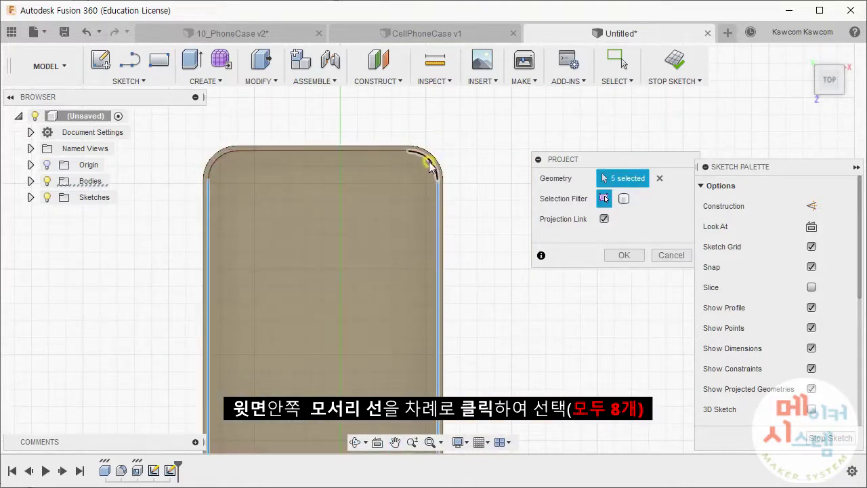
left_click(368, 151)
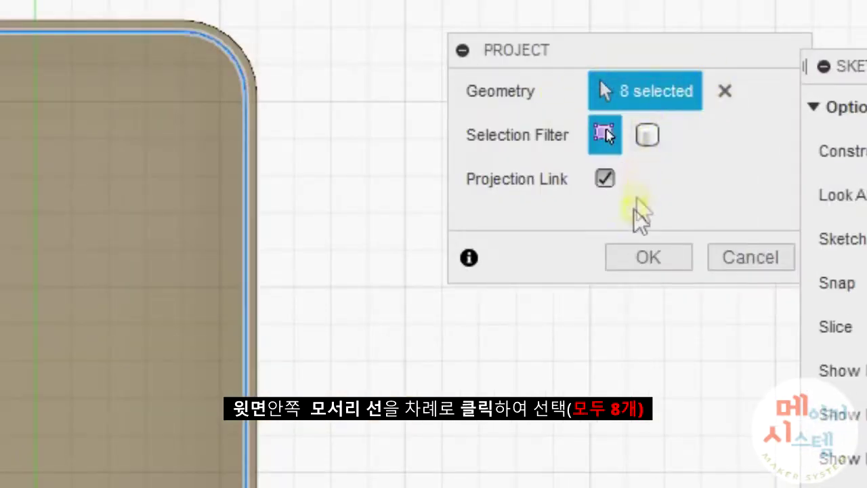
left_click(646, 264)
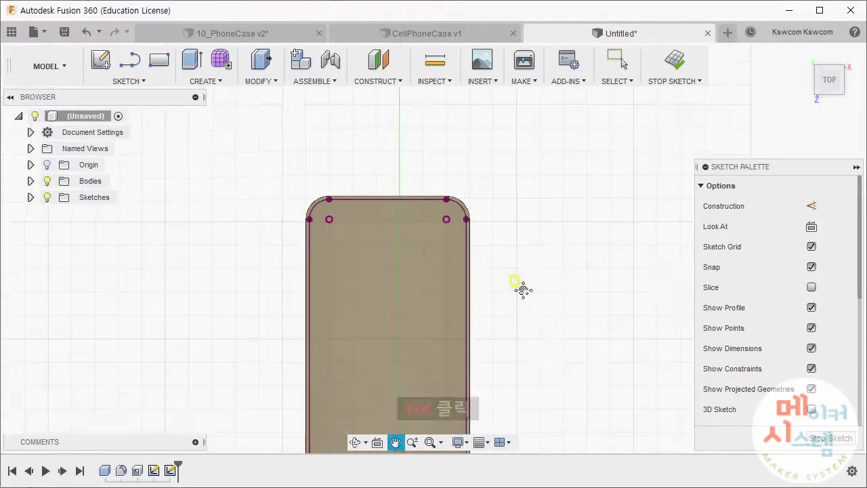
middle_click_drag(532, 322, 509, 216)
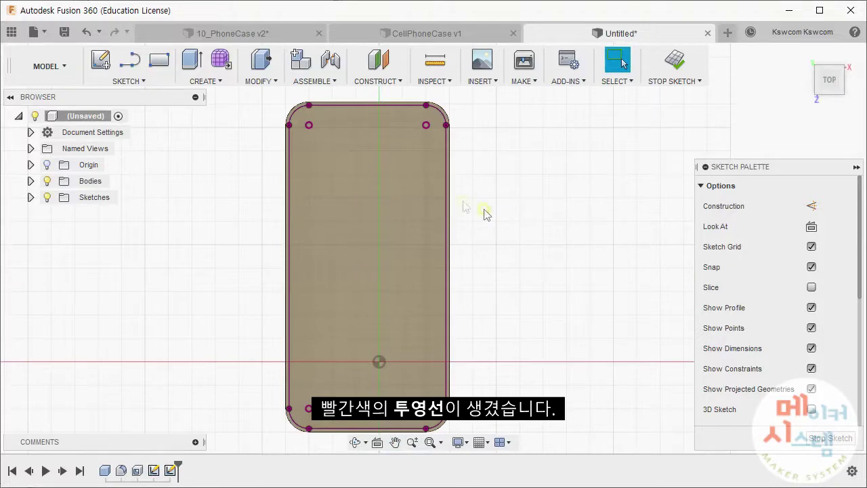
left_click(141, 82)
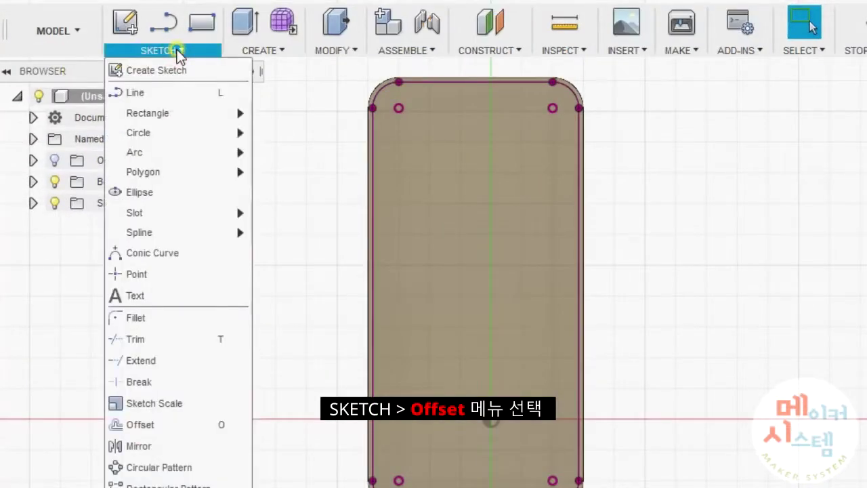
Offset the projected inner outline by 1.5 mm.
left_click(171, 425)
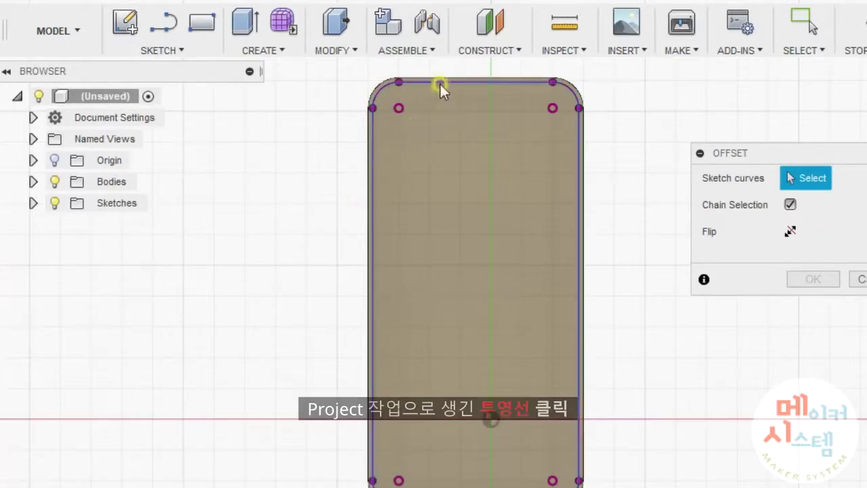
scroll(440, 82, "down", 2)
scroll(440, 81, "up", 3)
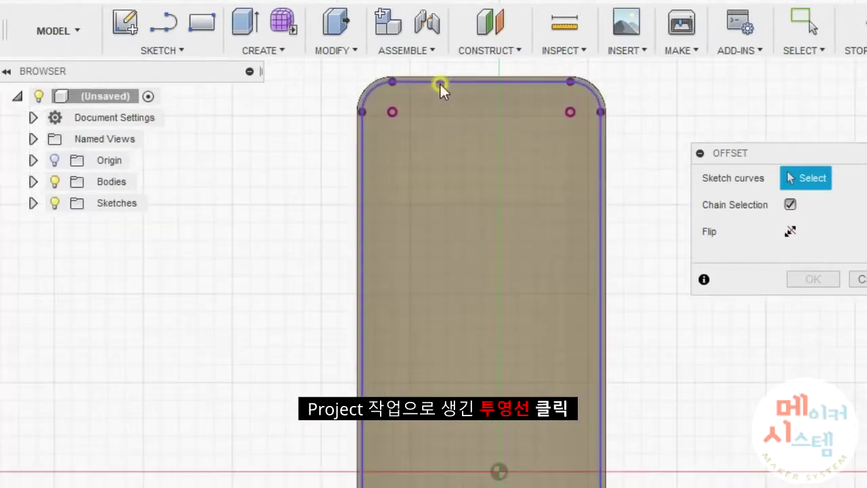
left_click(440, 82)
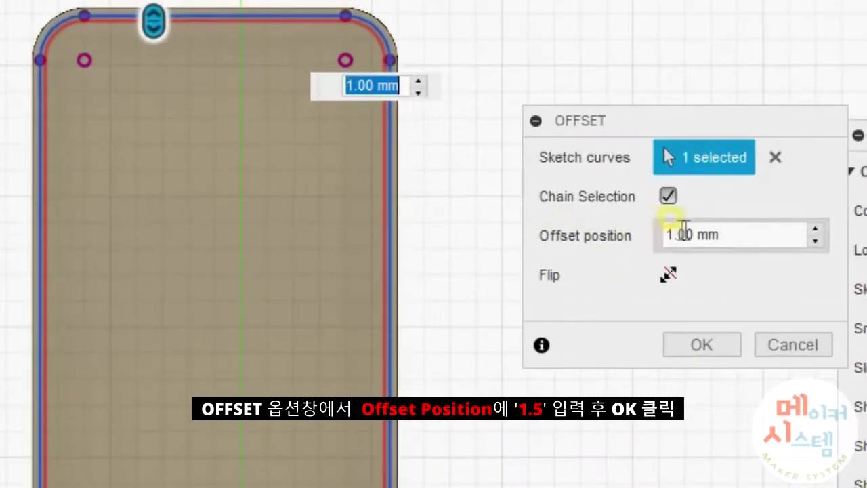
left_click(806, 231)
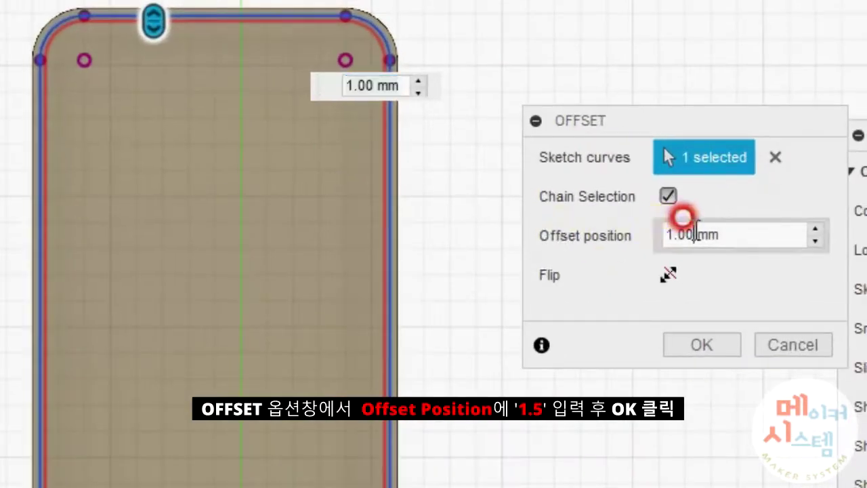
left_click_drag(694, 234, 629, 228)
type("1")
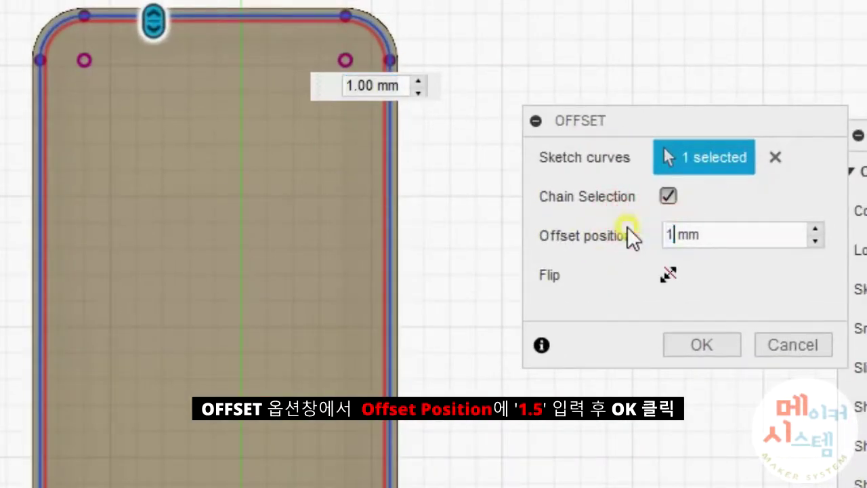
type(".5")
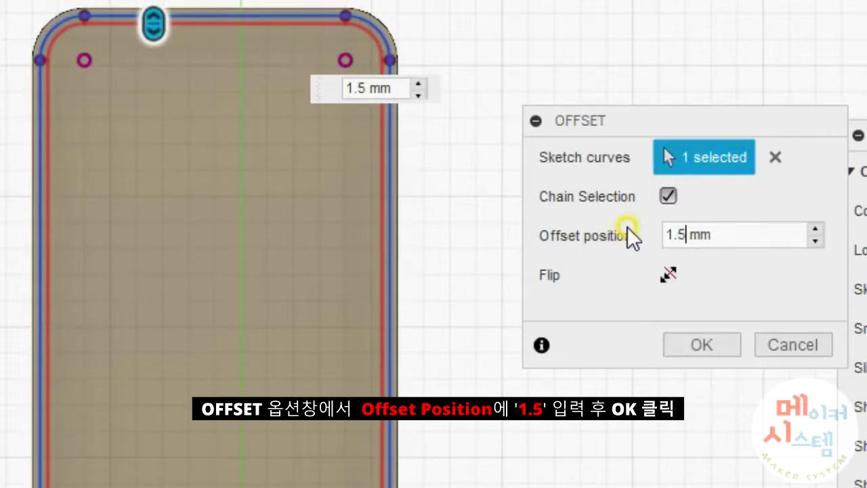
left_click(728, 351)
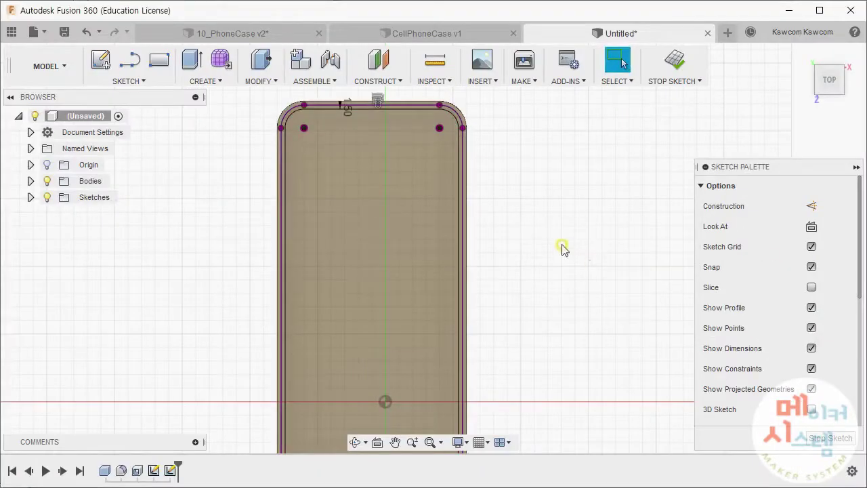
mouse_move(828, 79)
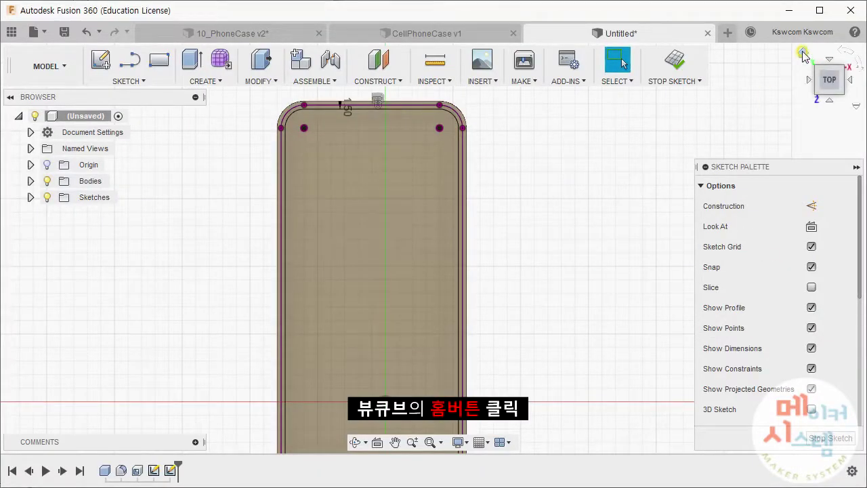
left_click(803, 54)
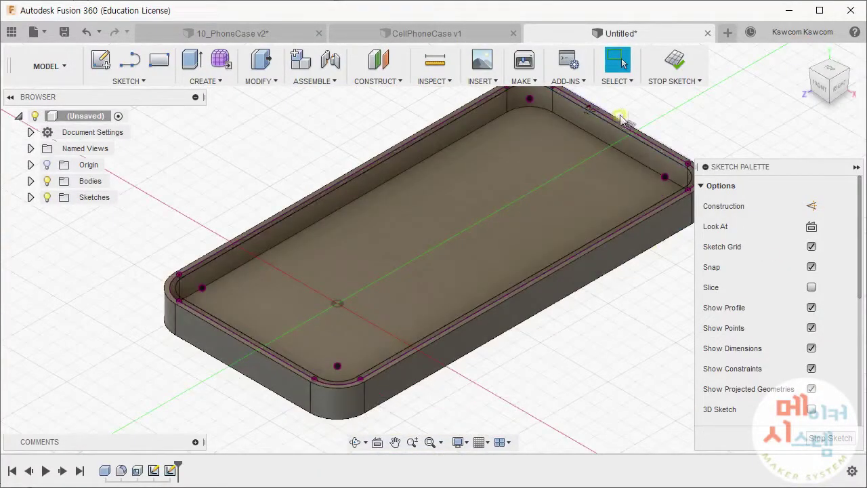
Start an extrusion using the offset ring between the two outlines as the profile.
middle_click_drag(618, 112, 616, 115)
key("Escape")
scroll(503, 188, "up", 2)
scroll(404, 165, "up", 3)
scroll(402, 160, "up", 3)
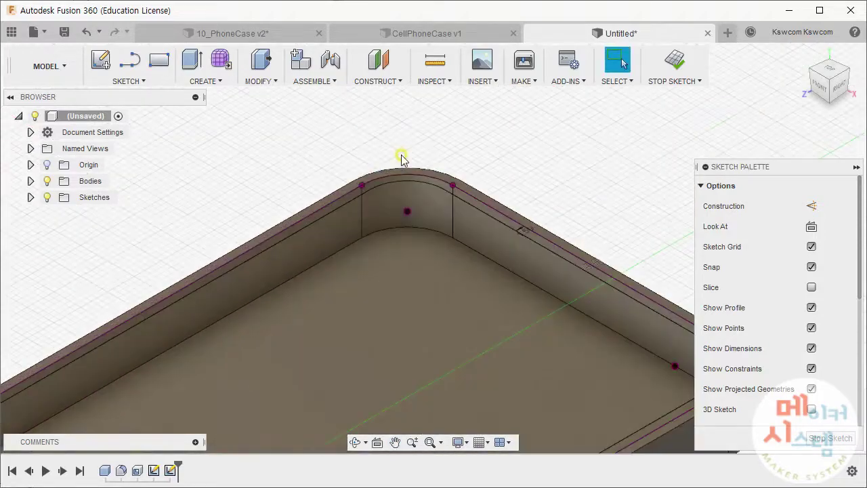
scroll(401, 158, "up", 2)
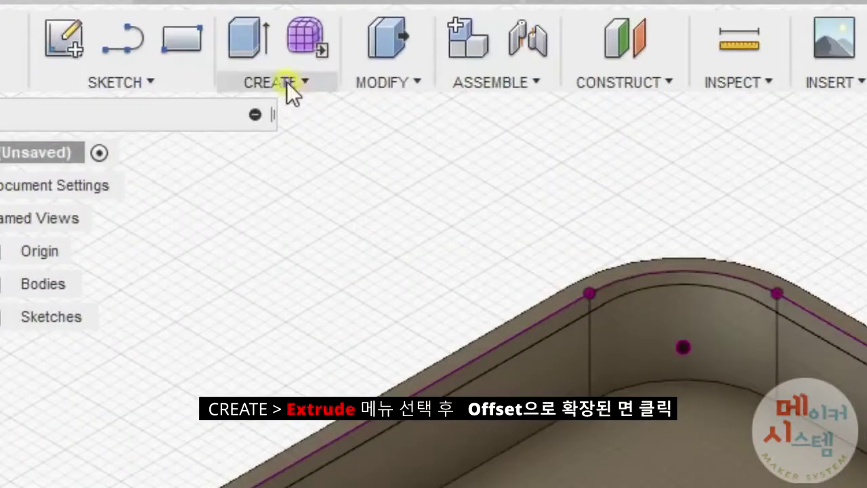
left_click(287, 81)
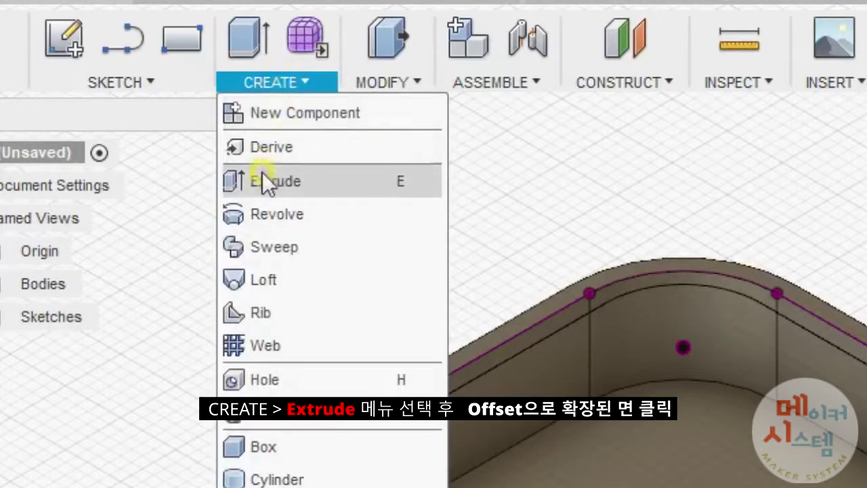
left_click(261, 182)
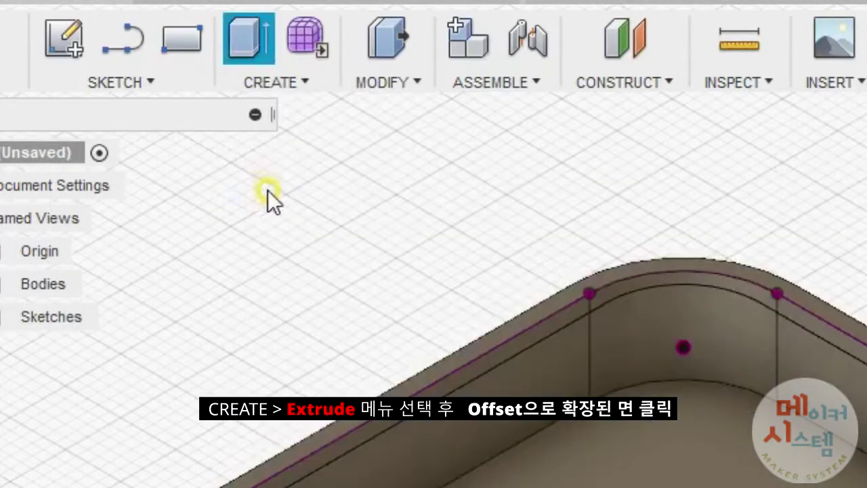
left_click(537, 338)
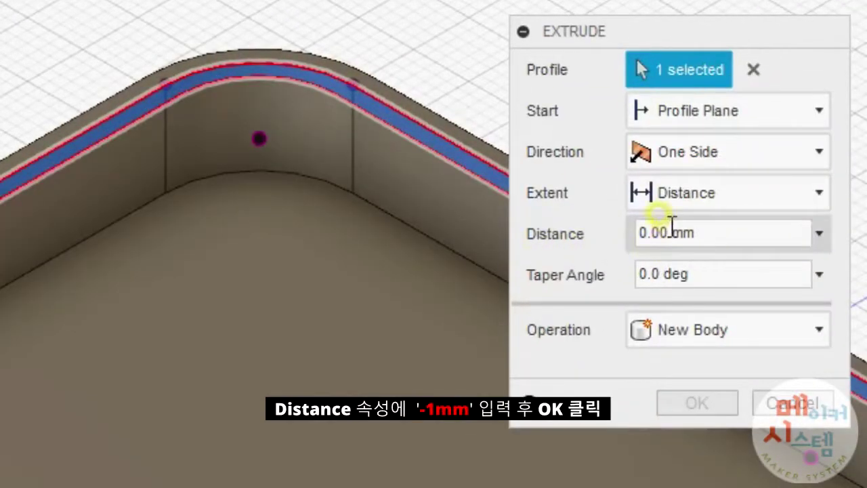
Extrude the ring -1 mm joined to the case, forming the inner lip.
double_click(637, 233)
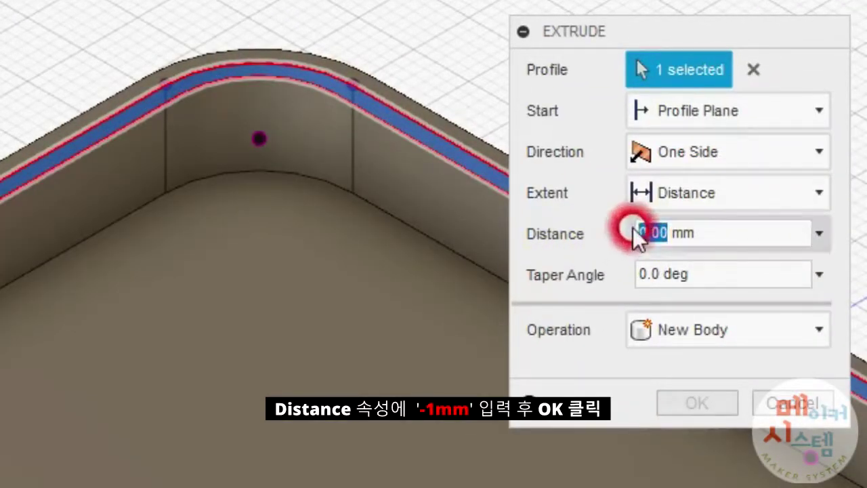
type("-1")
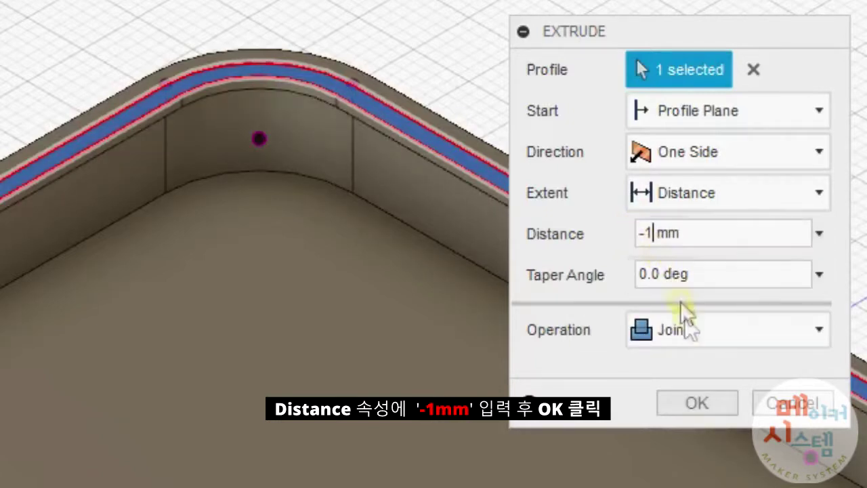
left_click(686, 402)
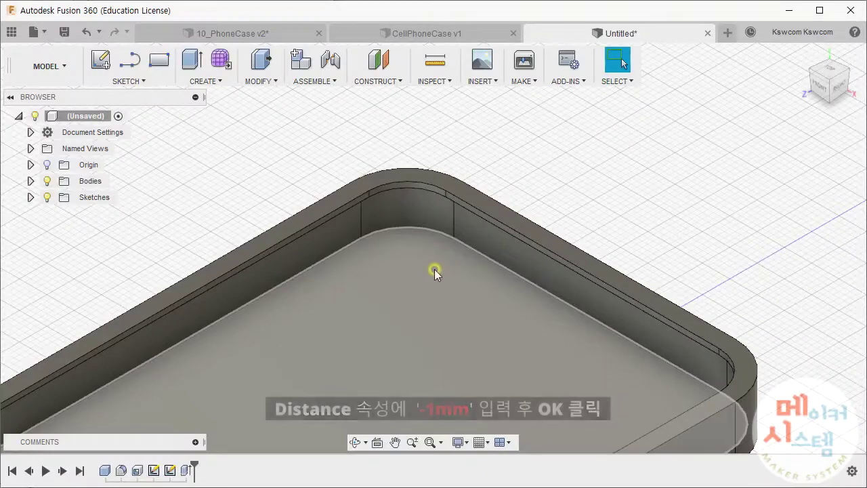
mouse_move(423, 259)
left_mouse_down()
mouse_move(420, 227)
mouse_move(429, 264)
left_mouse_up()
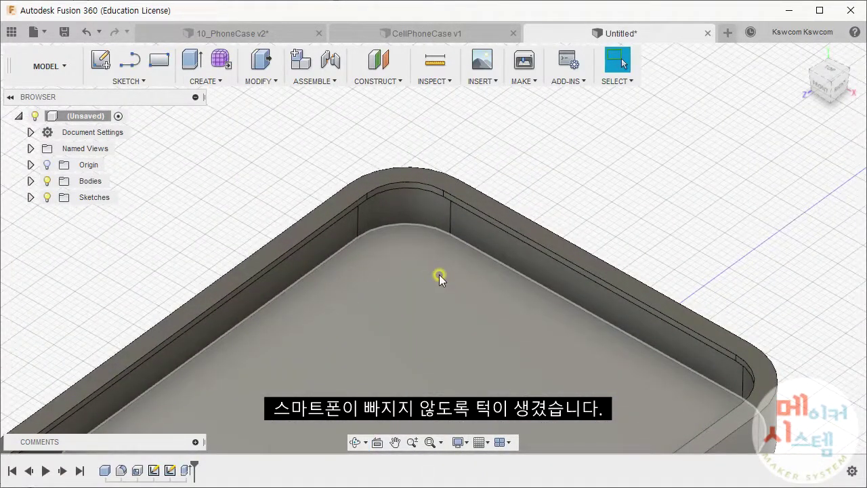
middle_click_drag(439, 275, 423, 242, "shift")
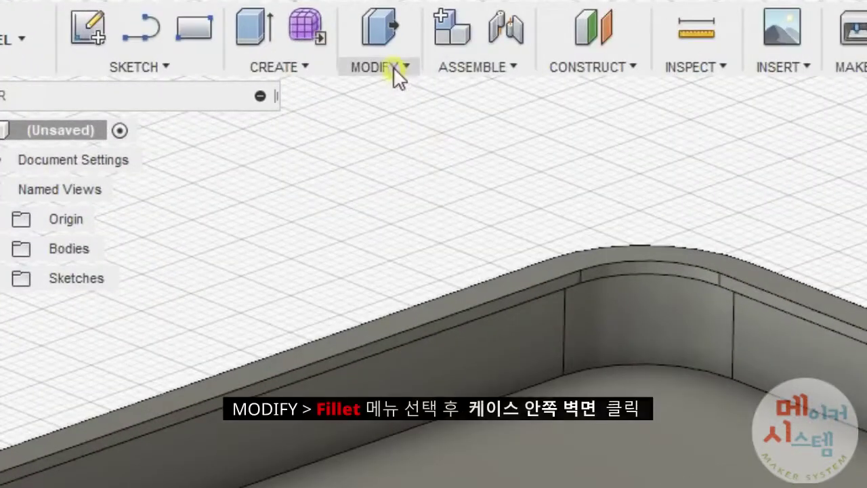
Fillet the eight inner lip faces with a 3 mm radius.
left_click(393, 66)
left_click(384, 128)
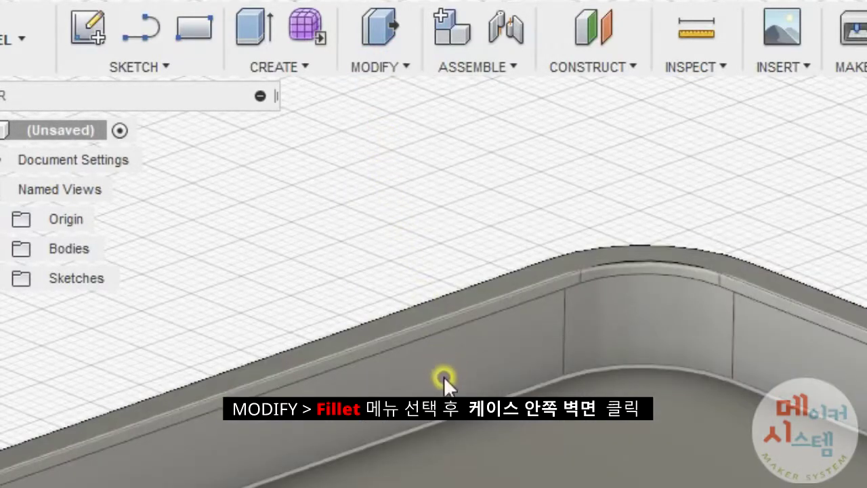
left_click(446, 369)
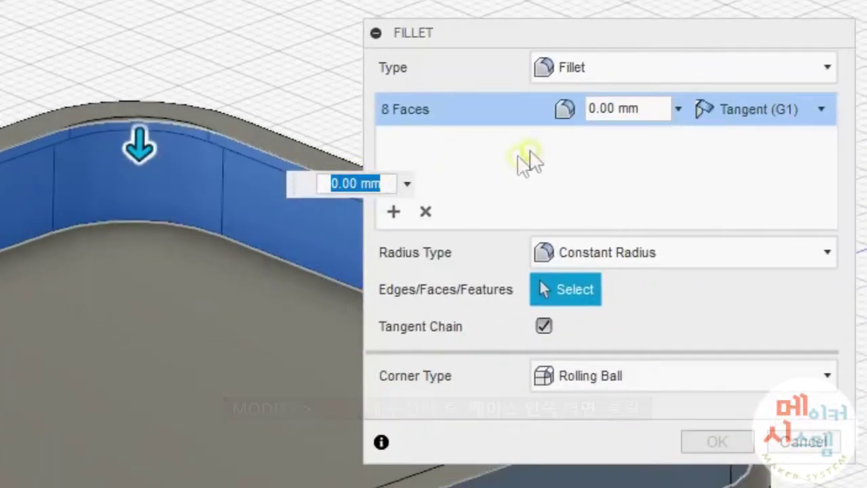
left_click(613, 107)
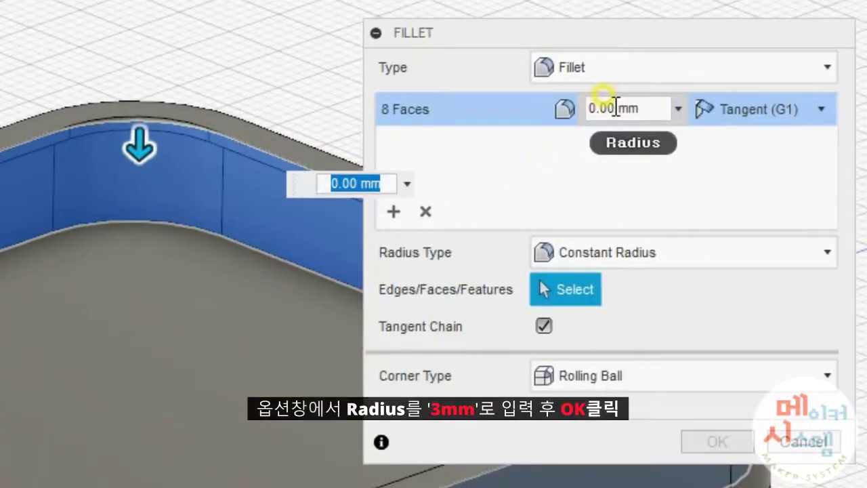
double_click(615, 107)
type("3")
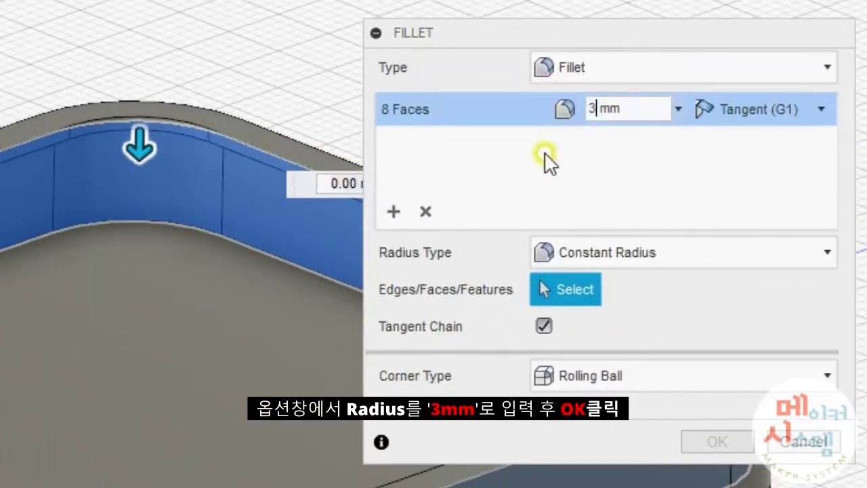
left_click(708, 441)
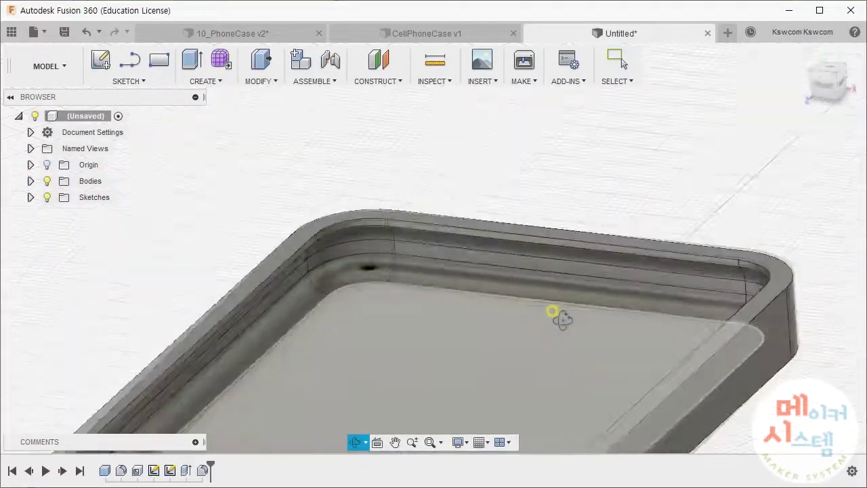
mouse_move(551, 309)
middle_mouse_down("shift")
mouse_move(541, 286)
mouse_move(501, 298)
mouse_move(602, 311)
mouse_move(527, 311)
mouse_move(529, 300)
mouse_move(548, 316)
middle_mouse_up("shift")
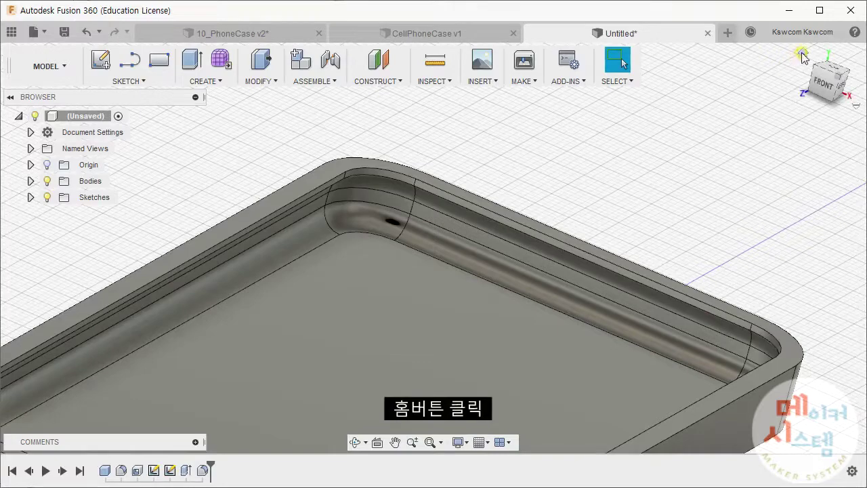
Fillet all 16 outer top and bottom rim edges of the case at 3 mm.
left_click(797, 54)
mouse_move(688, 277)
middle_mouse_down()
mouse_move(631, 297)
mouse_move(649, 295)
middle_mouse_up()
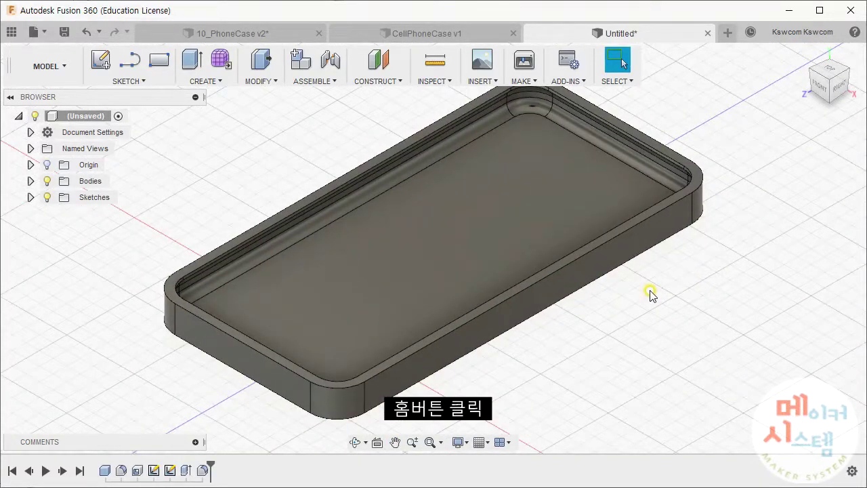
scroll(650, 295, "down", 2)
scroll(647, 291, "up", 5)
scroll(645, 286, "down", 1)
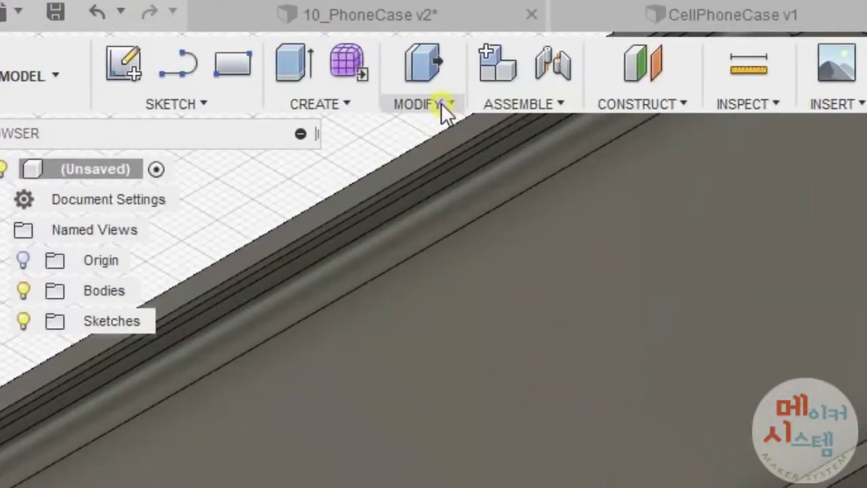
left_click(441, 108)
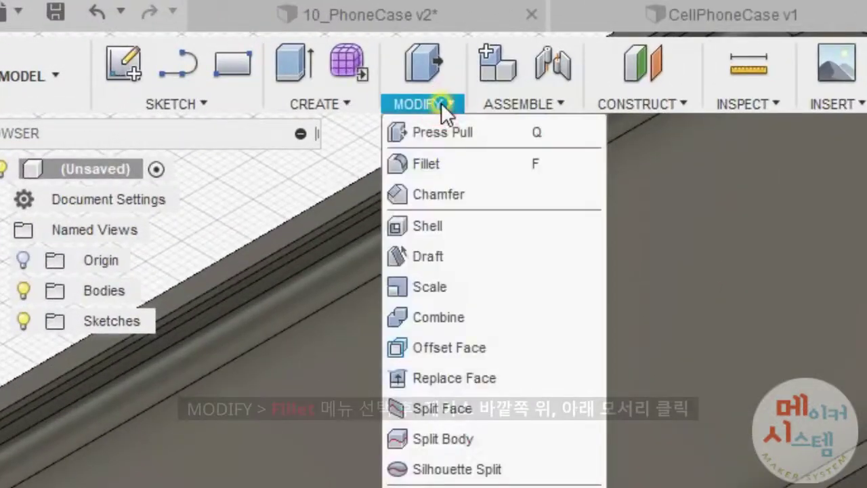
left_click(439, 167)
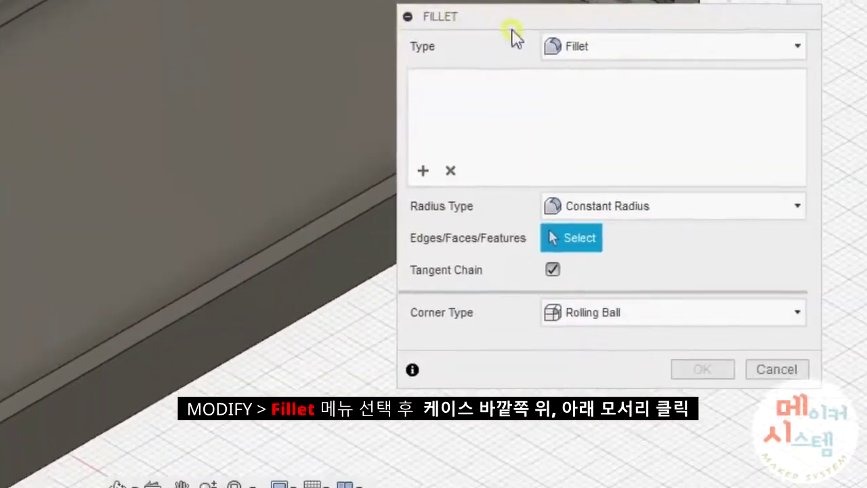
left_click_drag(512, 28, 577, 78)
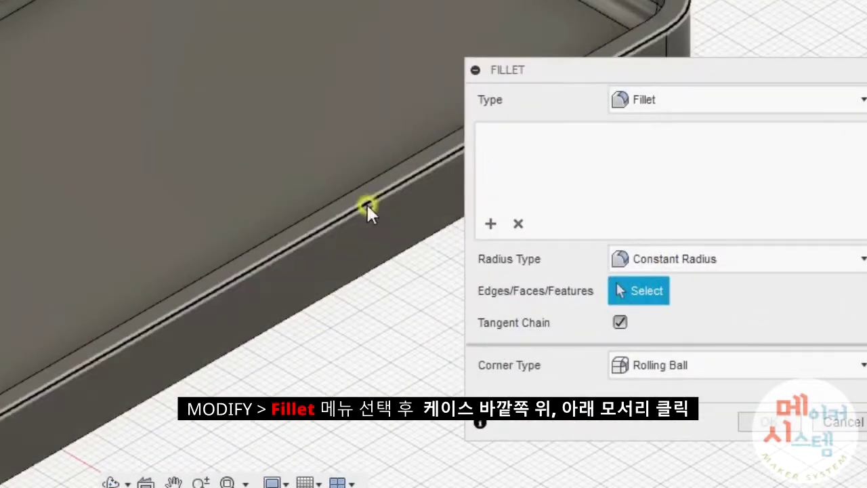
left_click(366, 202)
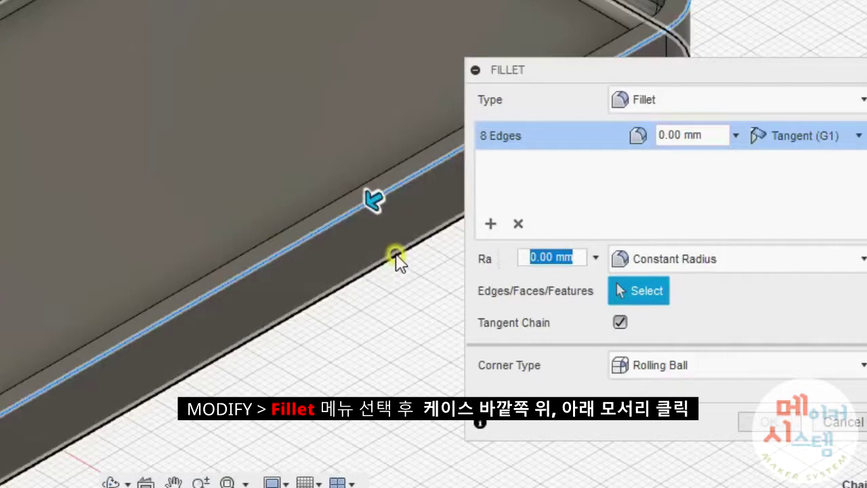
left_click(396, 256)
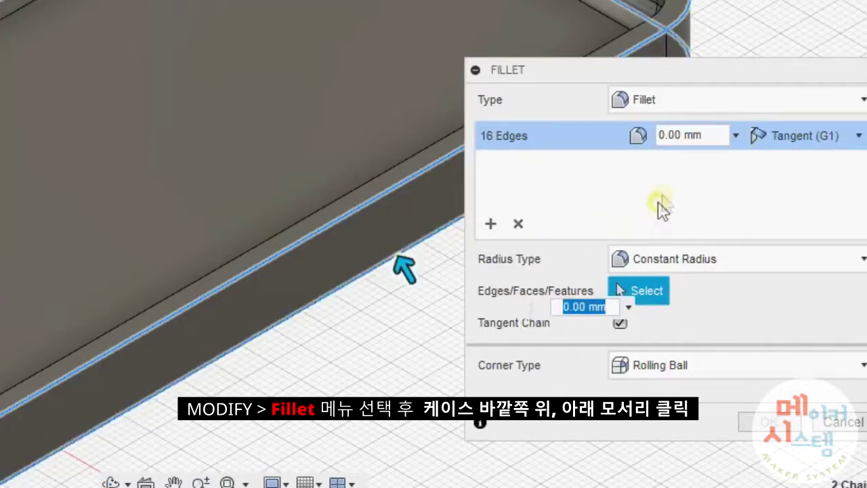
left_click(661, 134)
type("3")
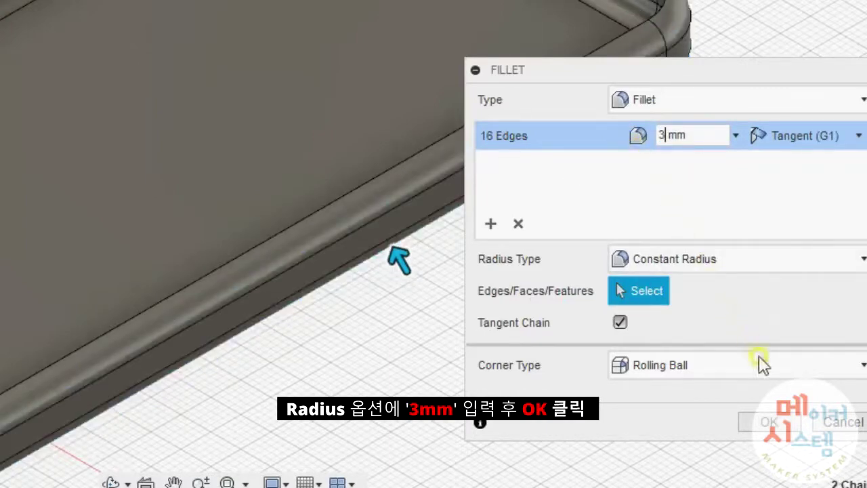
left_click(780, 423)
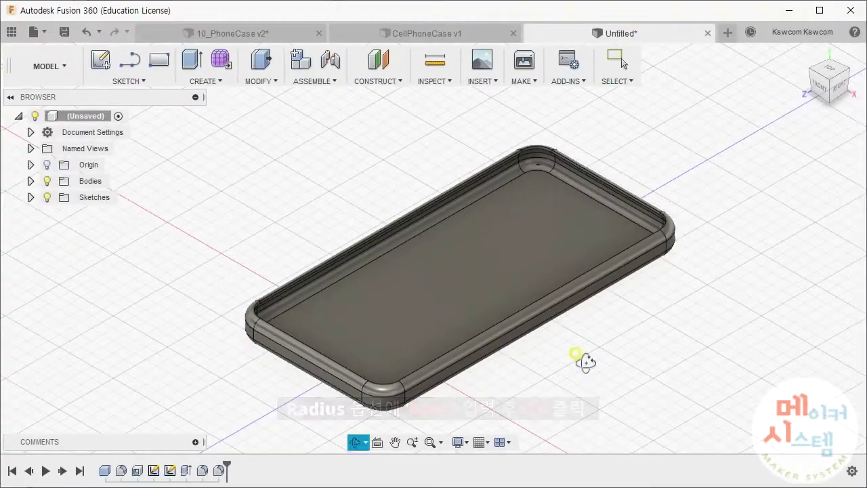
mouse_move(586, 364)
middle_mouse_down("shift")
mouse_move(715, 330)
mouse_move(580, 367)
mouse_move(710, 368)
mouse_move(687, 373)
middle_mouse_up("shift")
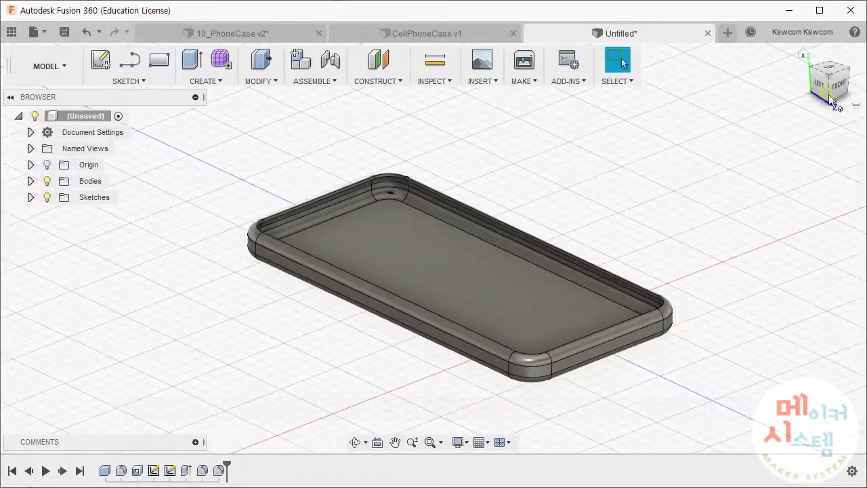
Start a line sketch on the case's near end face.
left_click(803, 53)
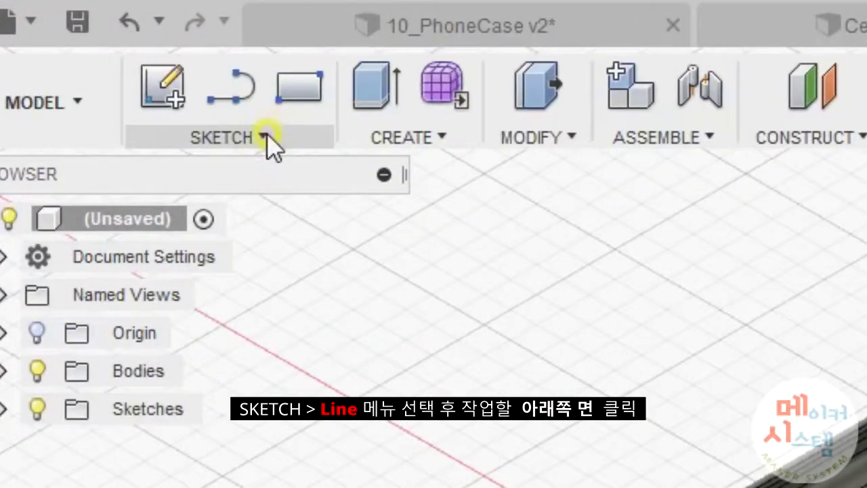
left_click(266, 137)
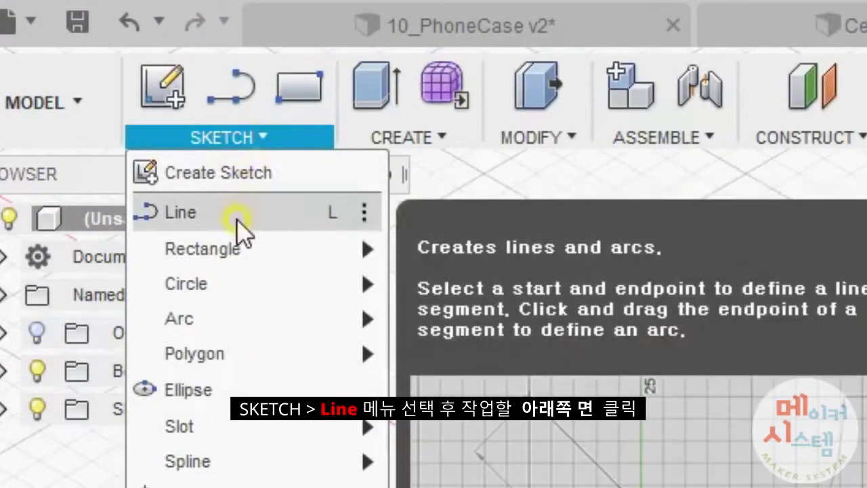
left_click(236, 217)
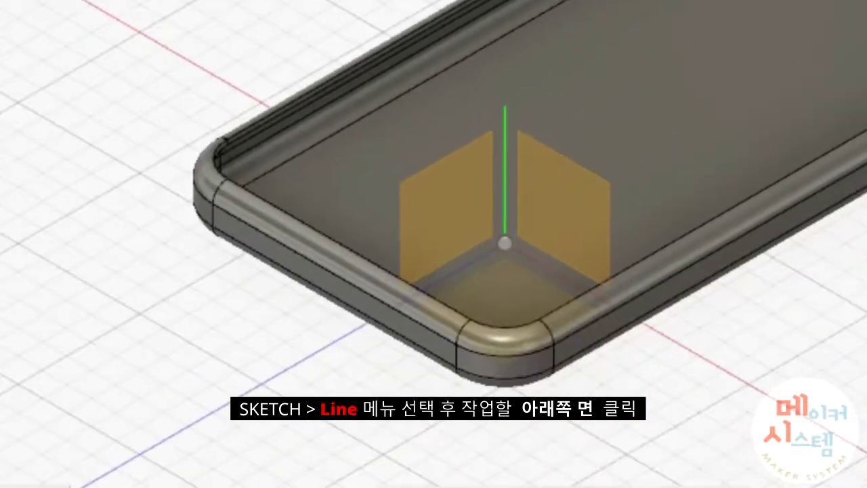
left_click(243, 246)
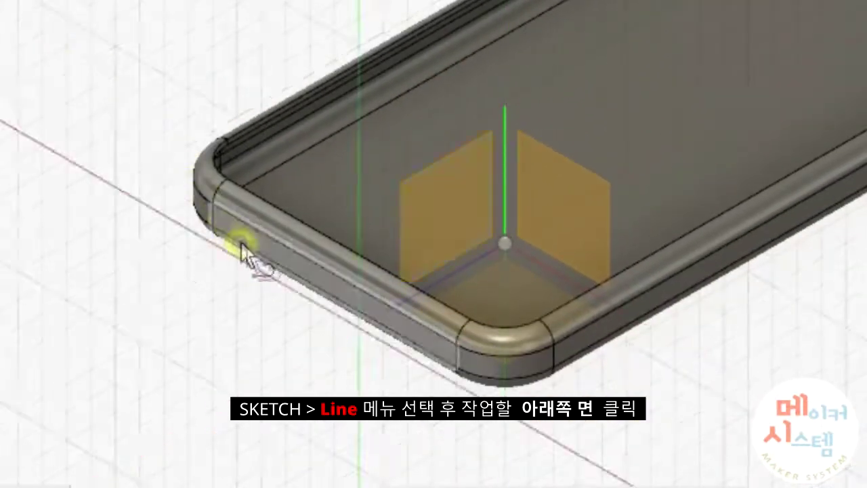
left_click(307, 264)
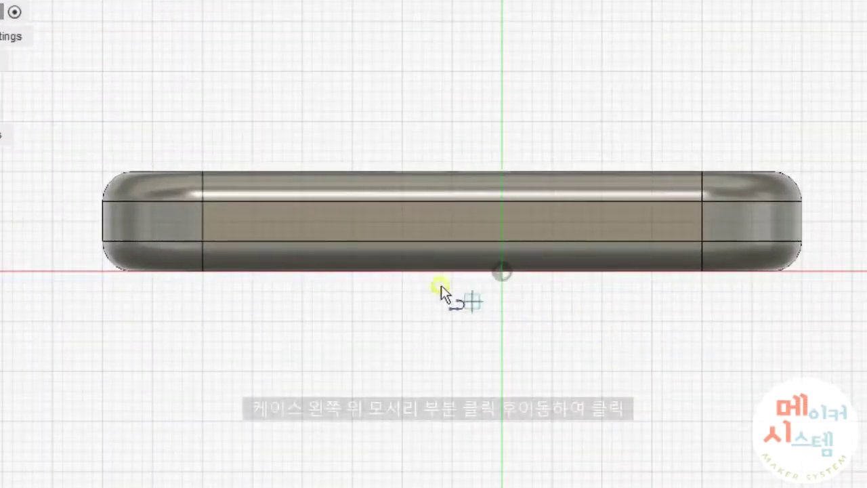
Draw a closed trapezoid, 64 mm across its top with 45° slanted sides.
left_click(133, 167)
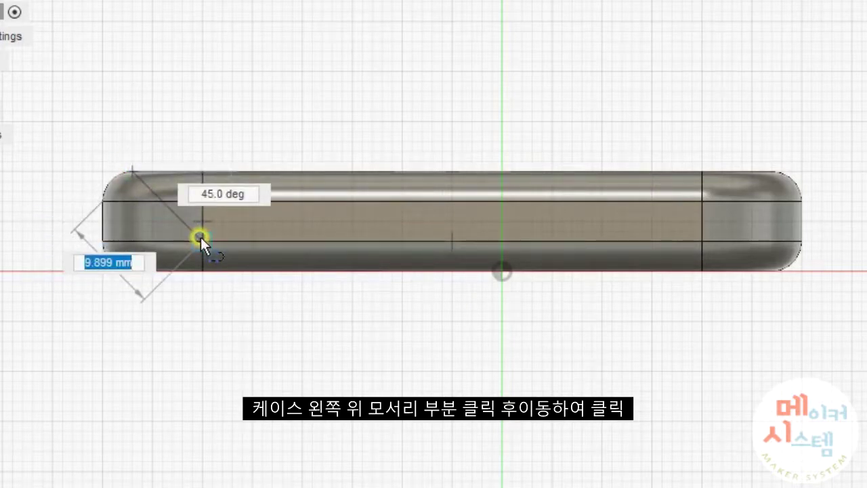
left_click(201, 238)
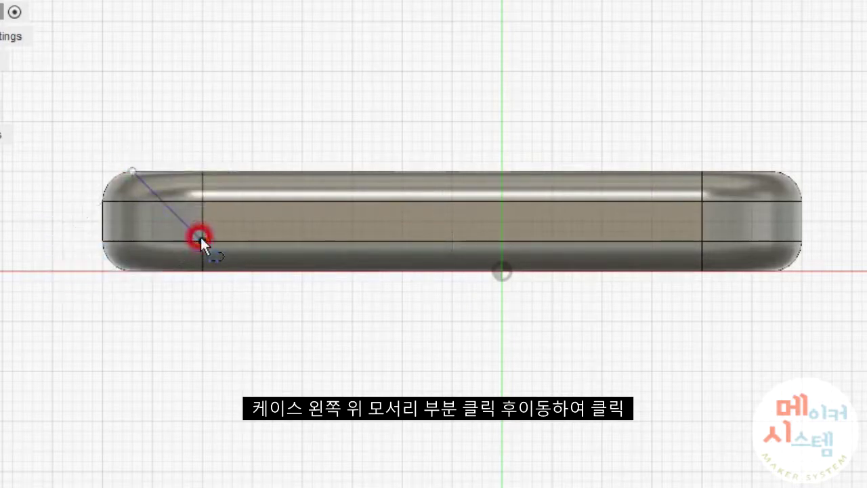
left_click(701, 239)
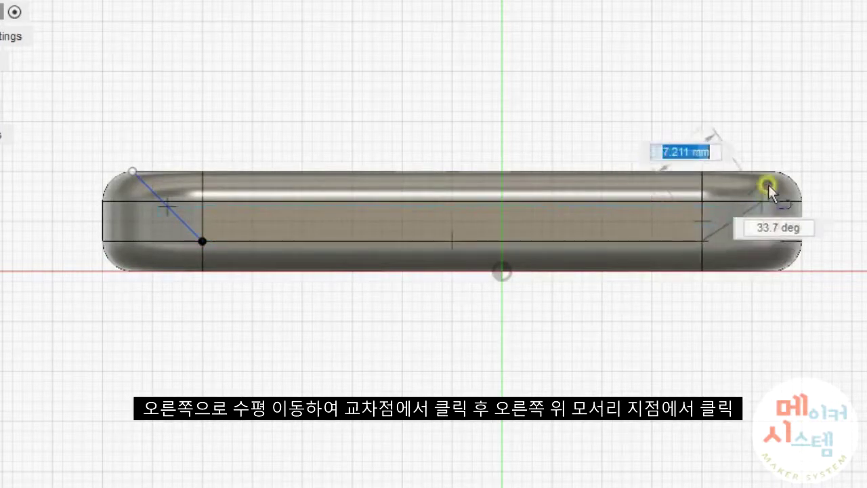
left_click(772, 172)
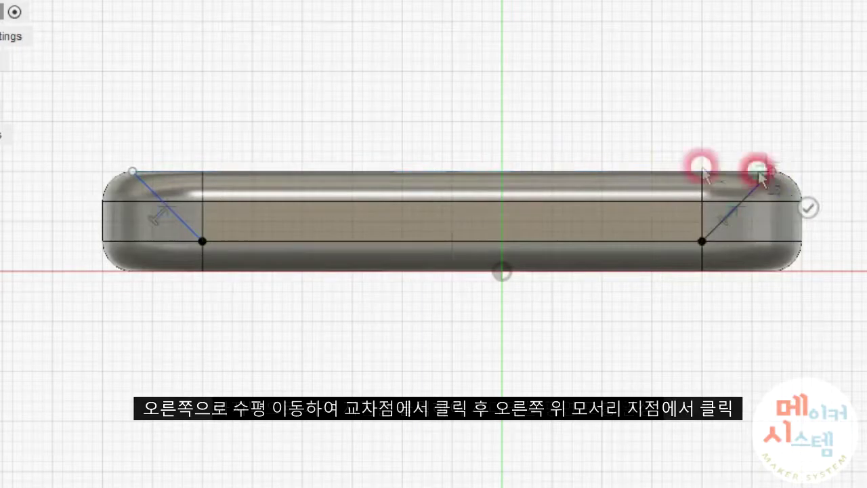
left_click(131, 171)
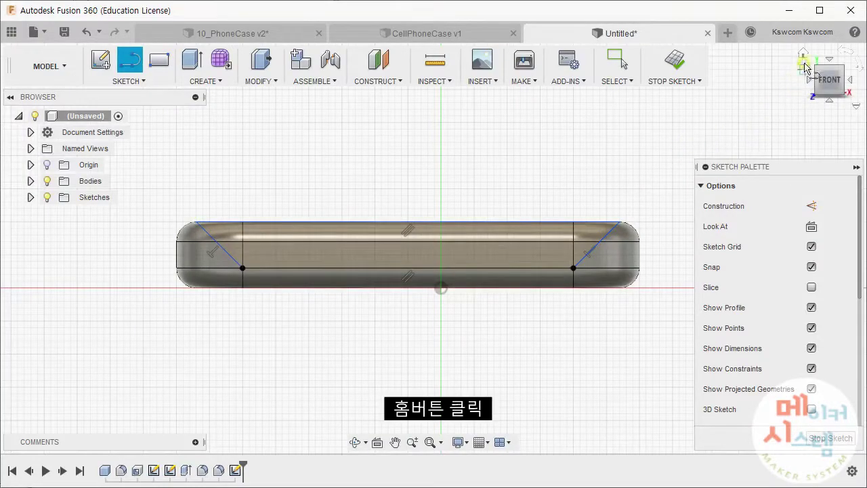
left_click(802, 56)
Extrude both trapezoid profiles as a 35 mm cut into the case's end.
mouse_move(519, 373)
middle_mouse_down()
mouse_move(482, 365)
mouse_move(471, 373)
middle_mouse_up()
key("l")
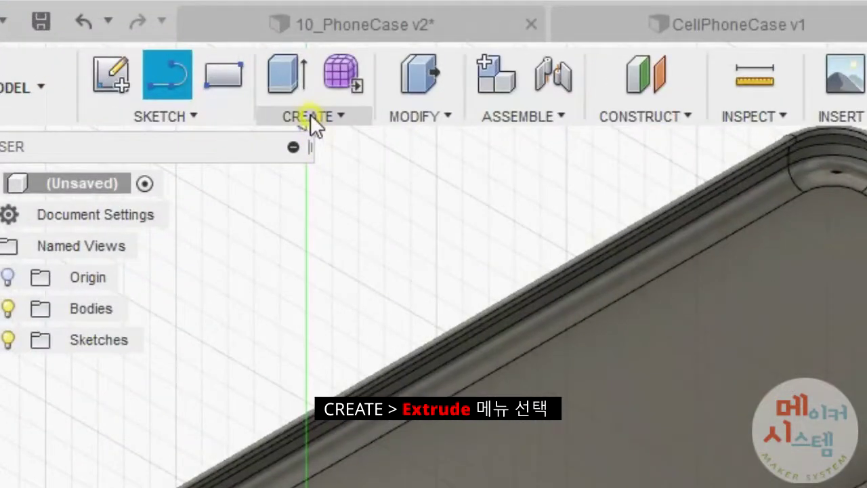
left_click(310, 114)
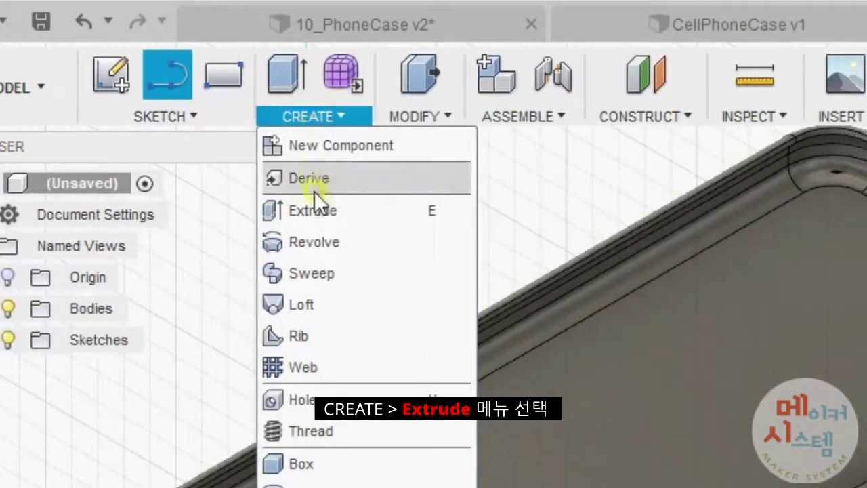
left_click(314, 212)
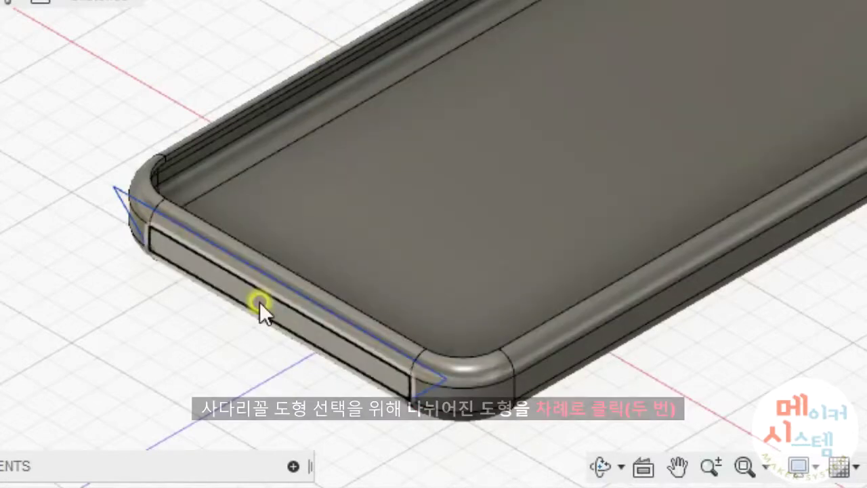
left_click(260, 301)
left_click(271, 283)
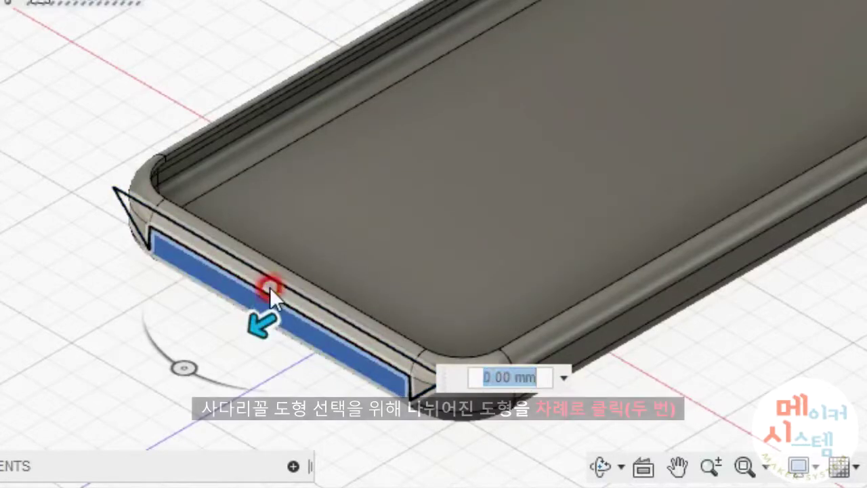
left_click(270, 286)
mouse_move(267, 290)
left_mouse_down()
mouse_move(269, 313)
mouse_move(435, 229)
left_mouse_up()
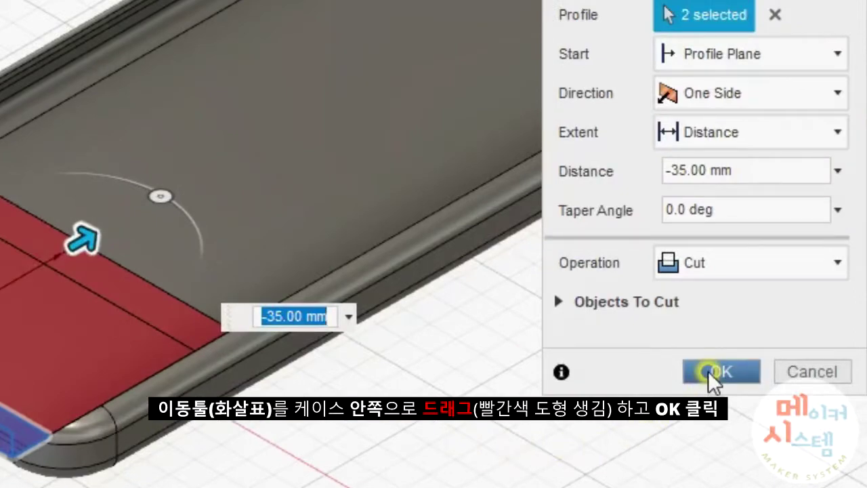
left_click(708, 371)
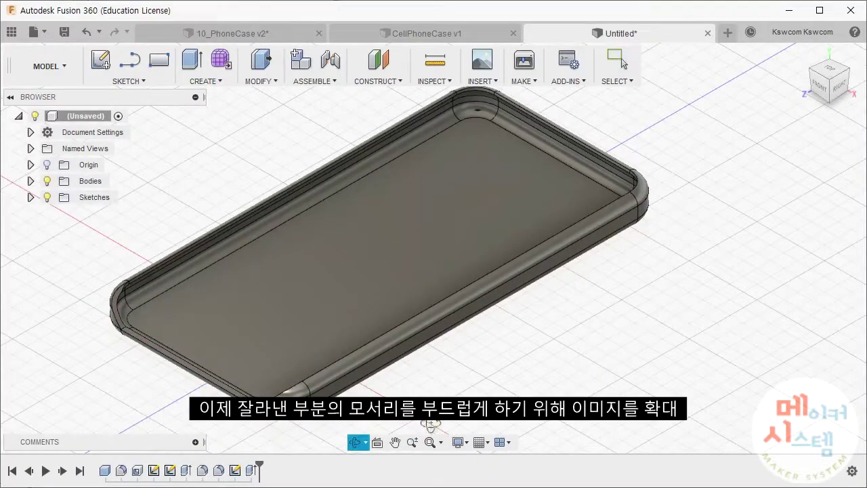
Fillet the left and right cut corner edges at the case's bottom end at 3 mm.
middle_click_drag(431, 428, 469, 427, "shift")
scroll(454, 420, "up", 5)
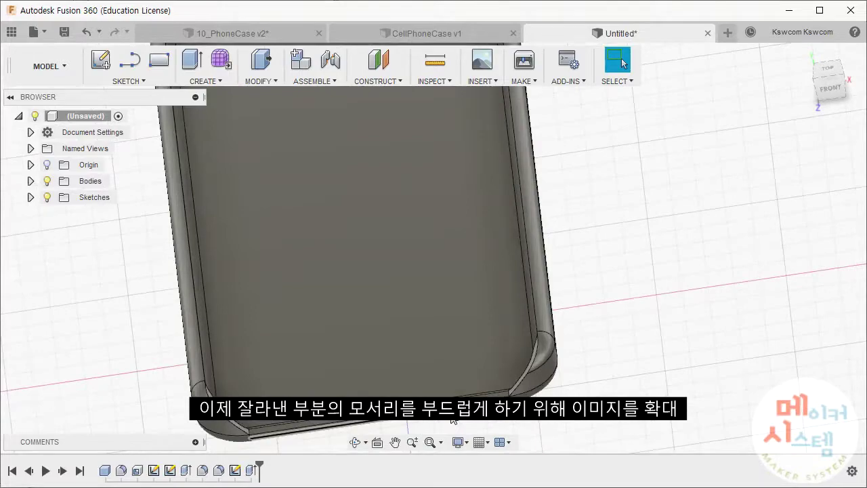
scroll(401, 360, "down", 2)
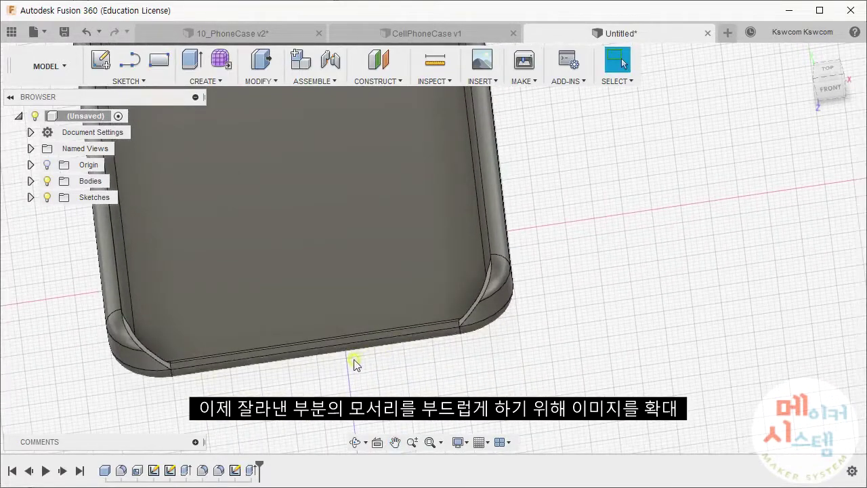
middle_click_drag(354, 360, 343, 364, "shift")
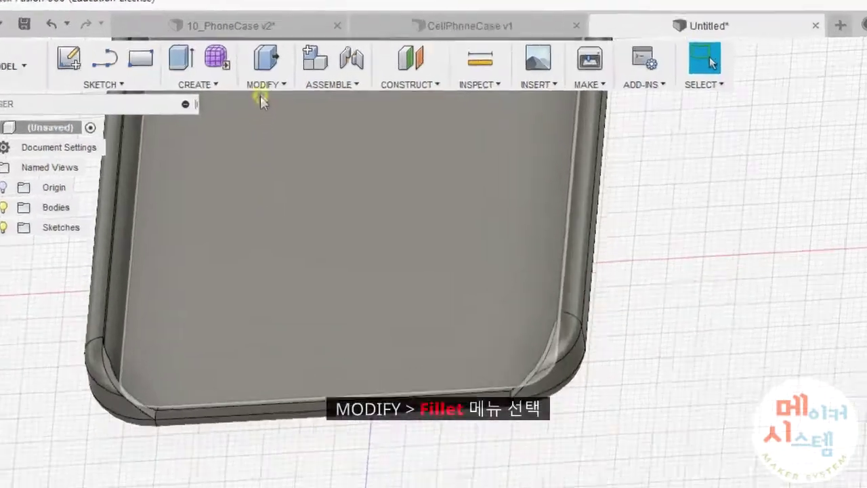
left_click(257, 79)
left_click(280, 160)
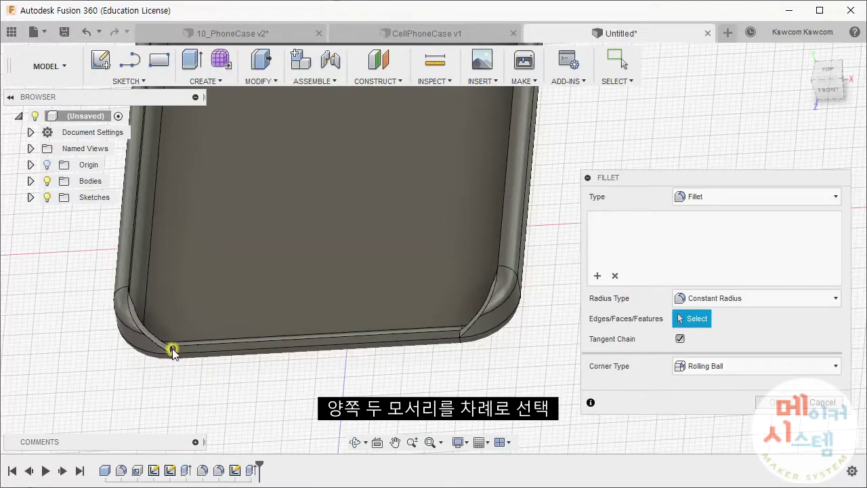
scroll(172, 351, "up", 3)
scroll(171, 351, "up", 1)
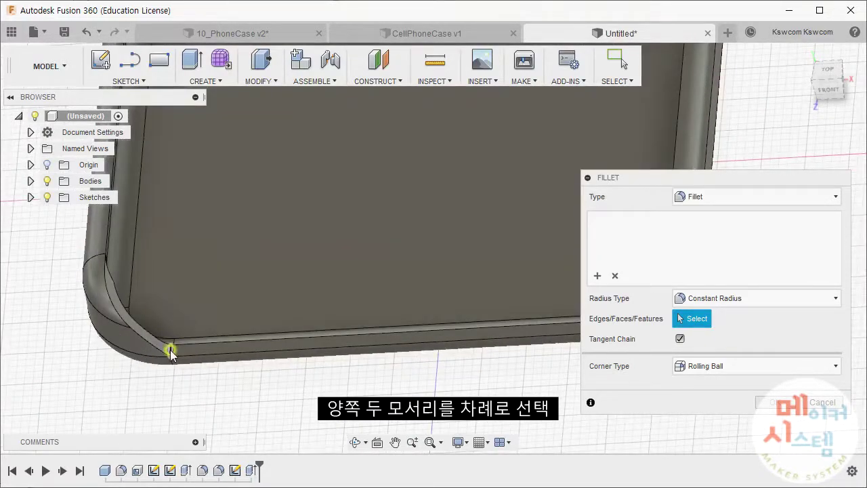
left_click(171, 351)
left_click_drag(689, 182, 431, 191)
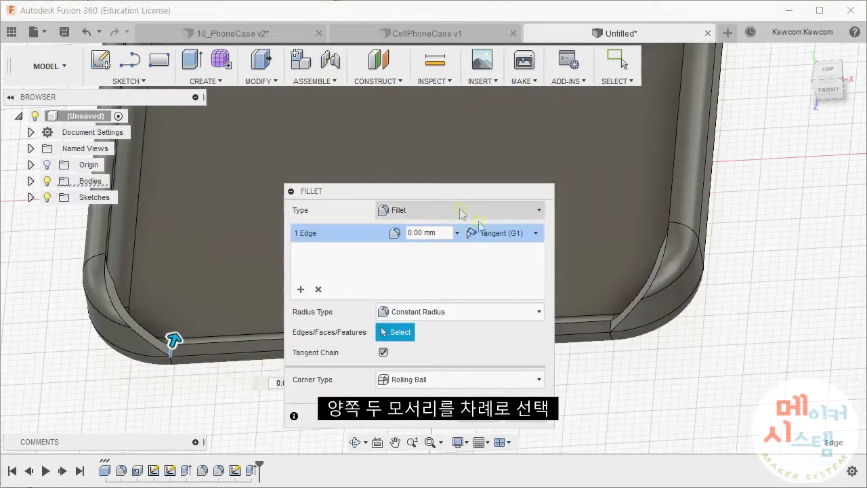
left_click(610, 329)
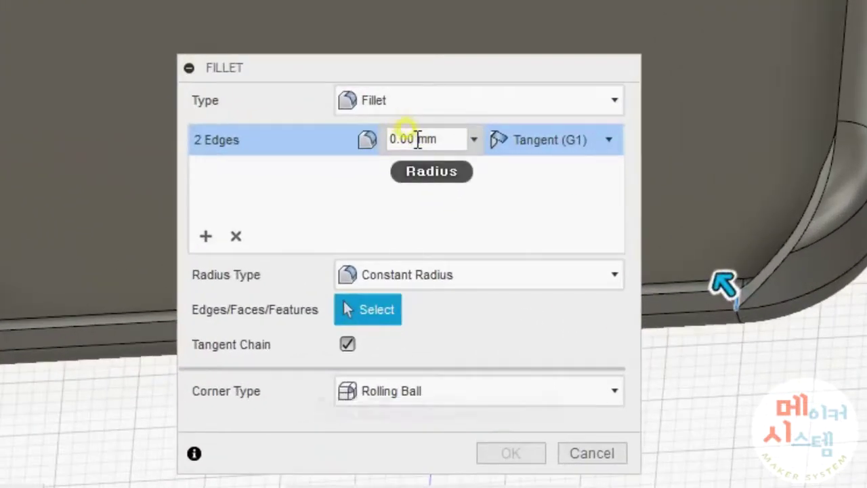
left_click_drag(419, 139, 384, 139)
type("3")
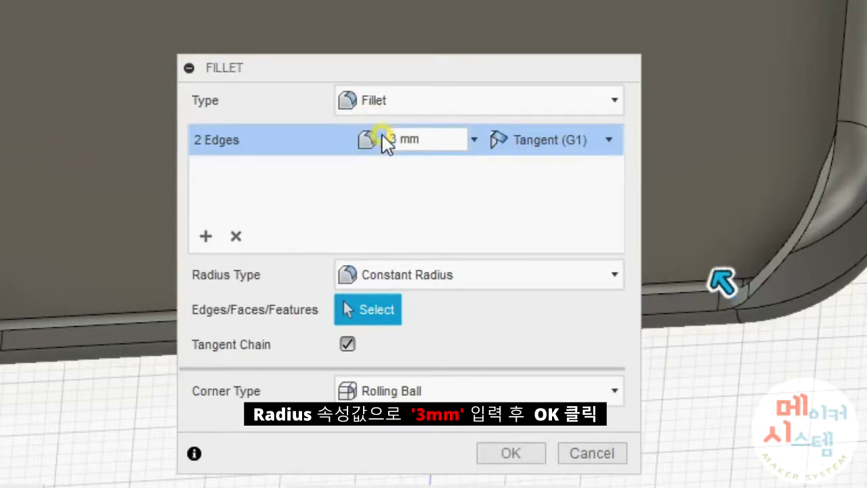
left_click(513, 454)
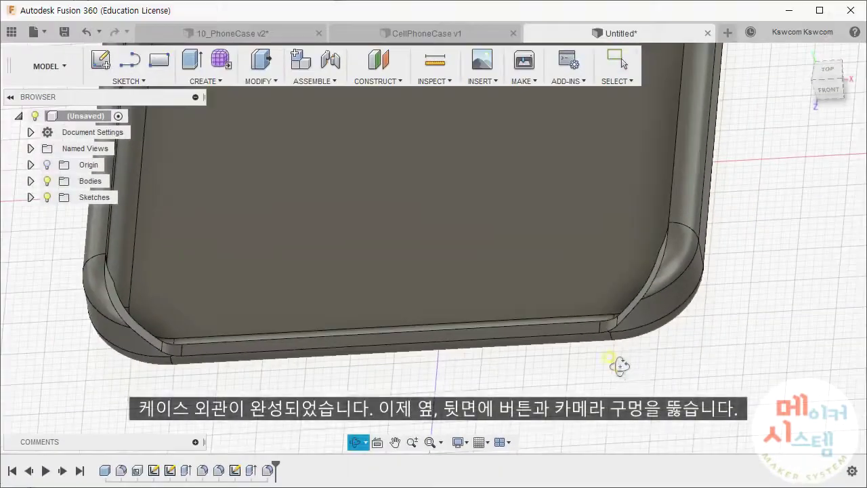
middle_click_drag(619, 366, 610, 366, "shift")
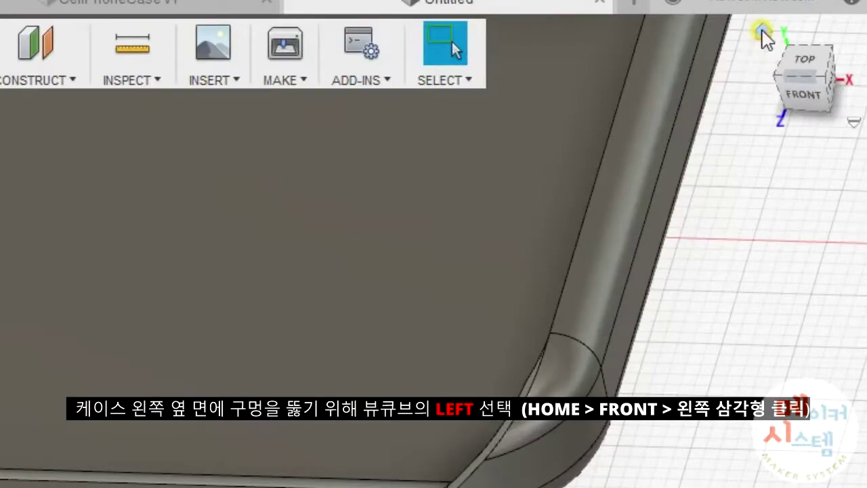
Turn the view to the case's LEFT side with the ViewCube.
left_click(762, 30)
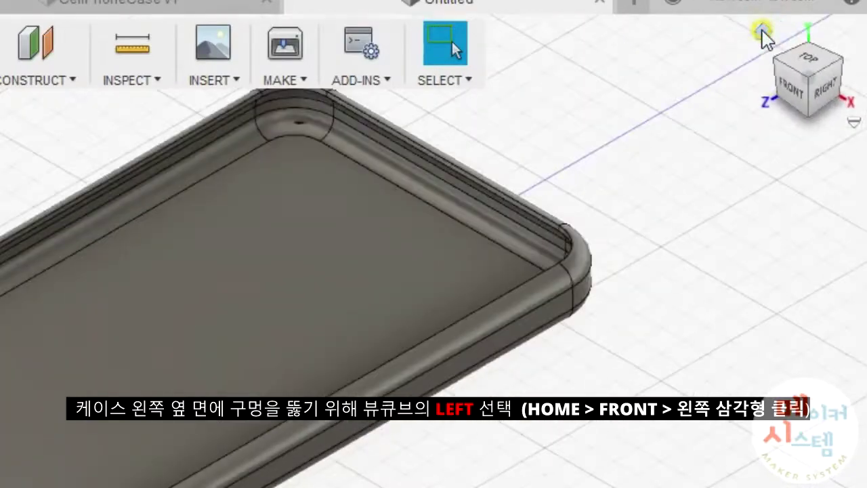
left_click(788, 86)
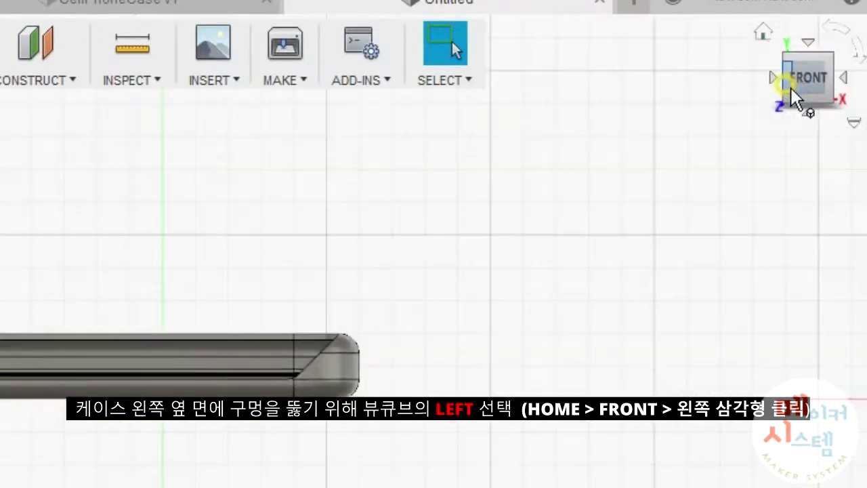
left_click(771, 77)
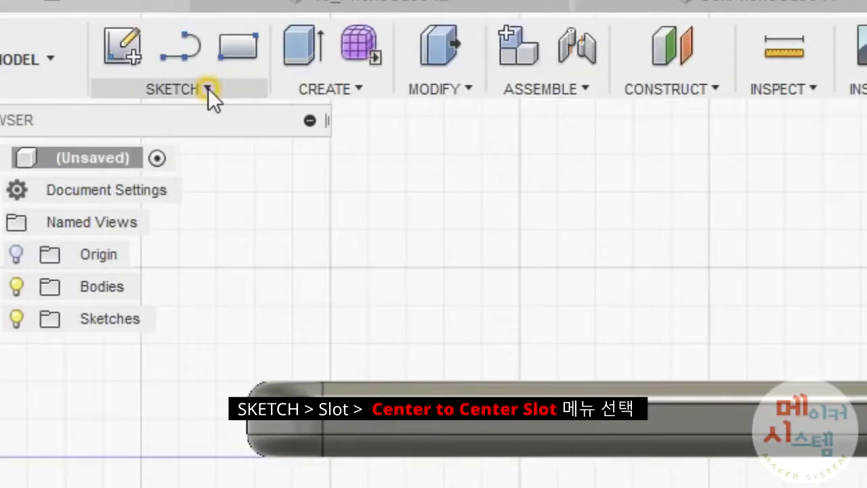
Sketch a 5 mm center-to-center slot, 2.5 mm wide, near the side face's left end.
left_click(208, 89)
mouse_move(137, 333)
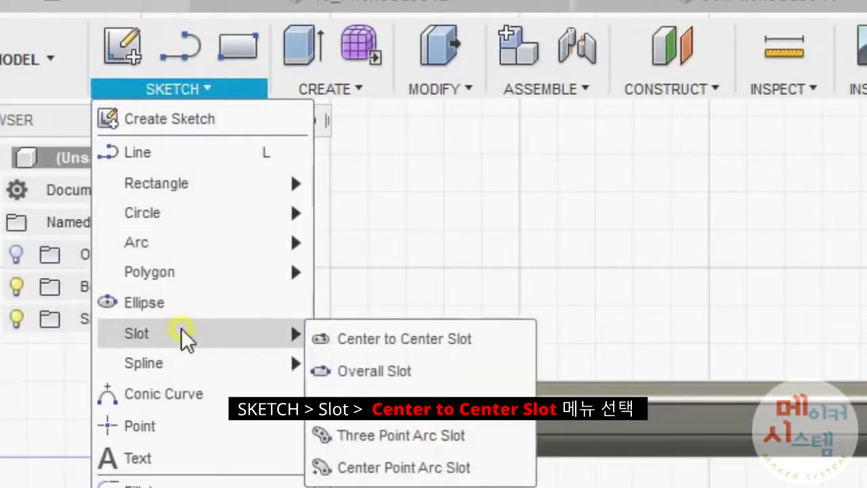
left_click(402, 340)
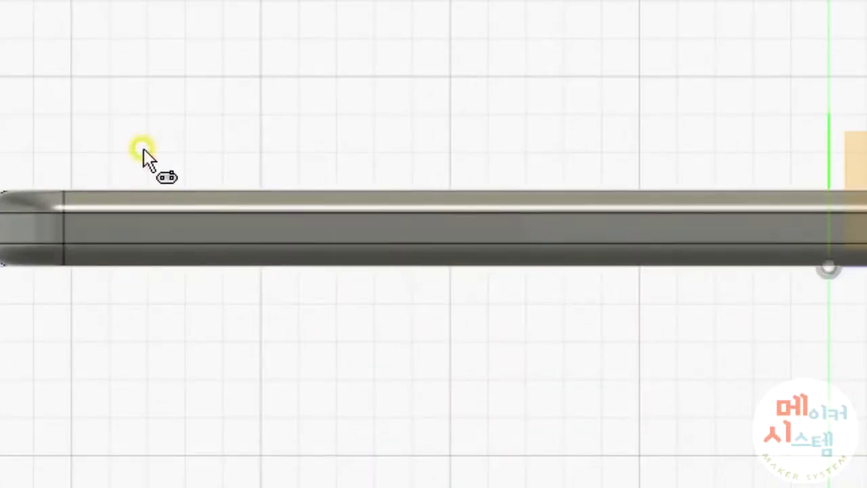
left_click(165, 228)
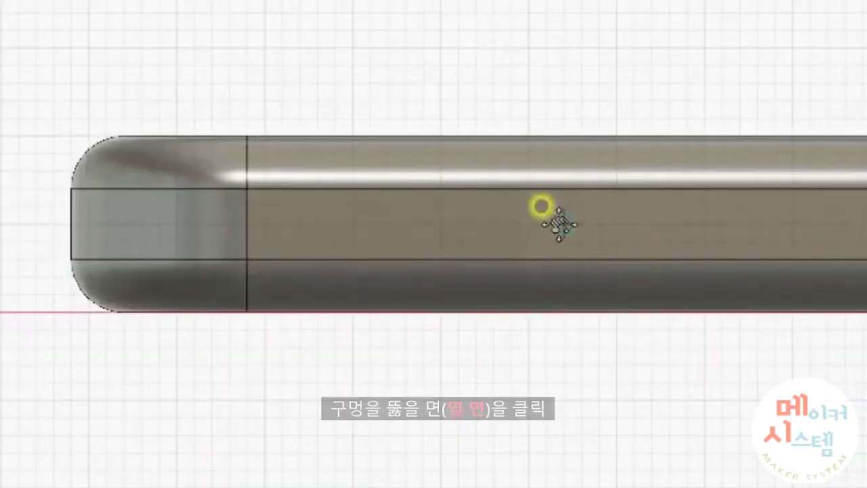
middle_click_drag(559, 222, 366, 214)
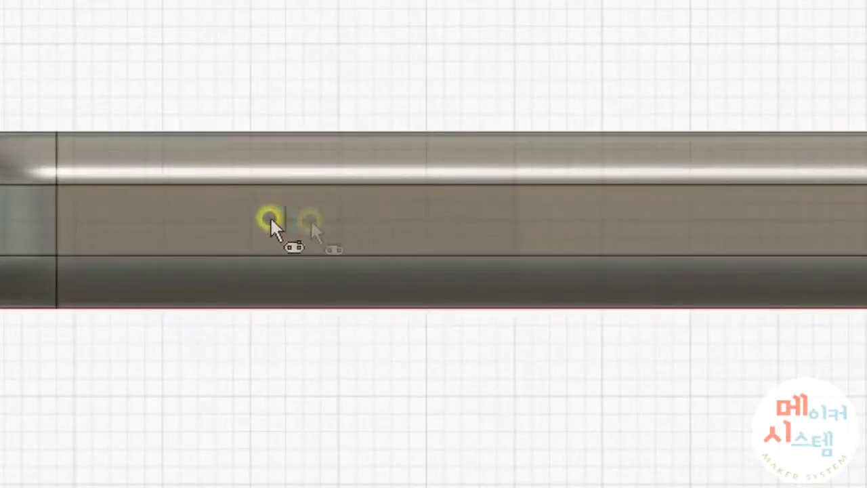
middle_click_drag(295, 207, 257, 218)
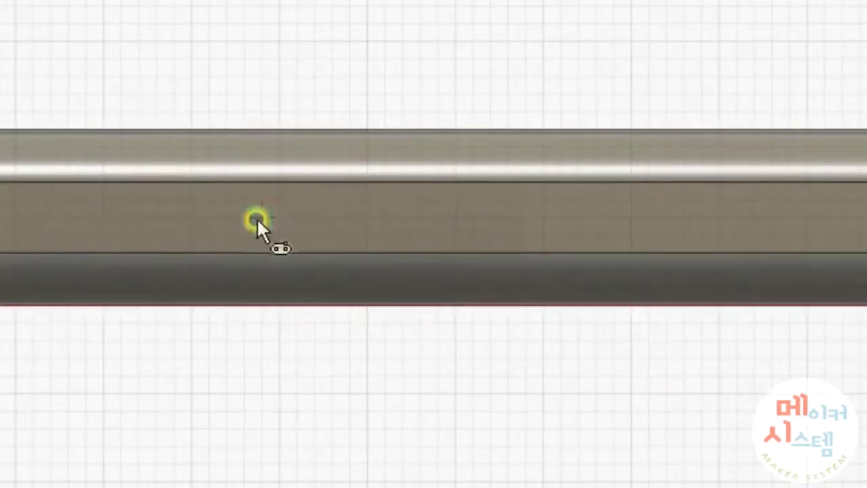
left_click(104, 216)
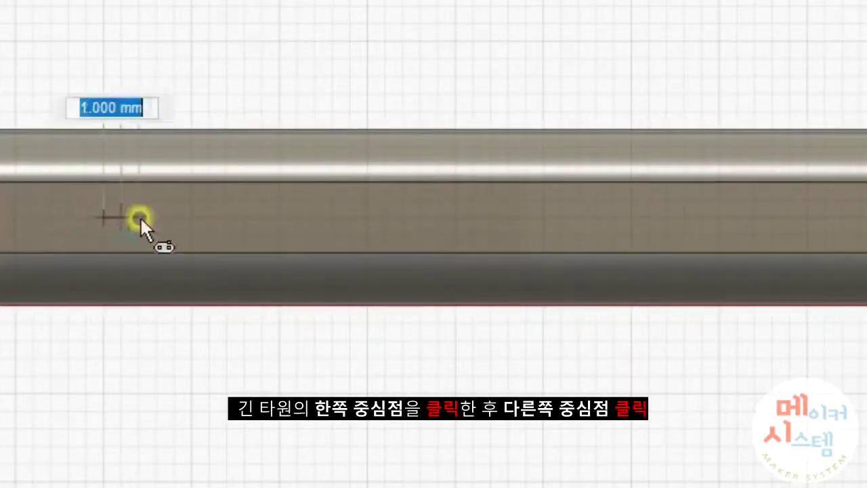
left_click(190, 217)
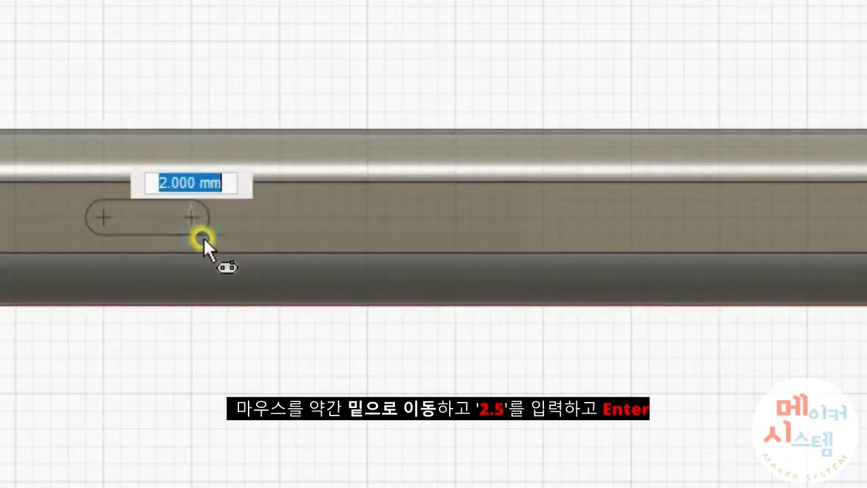
type("2.5")
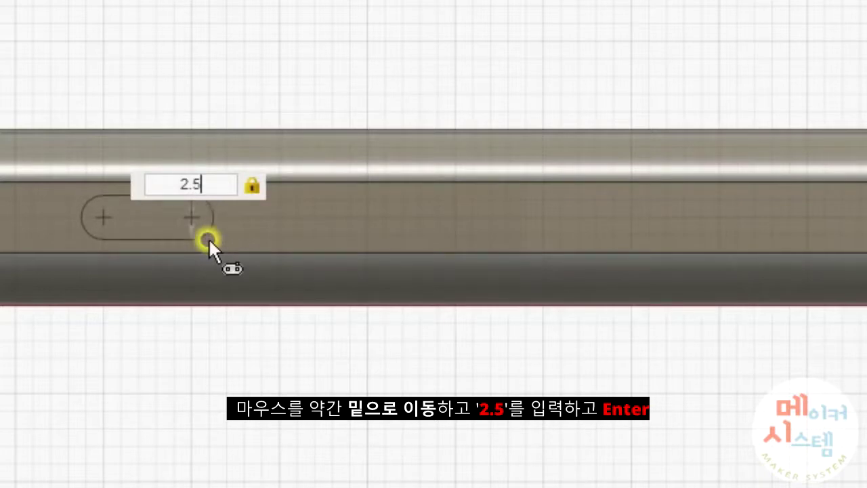
key("Return")
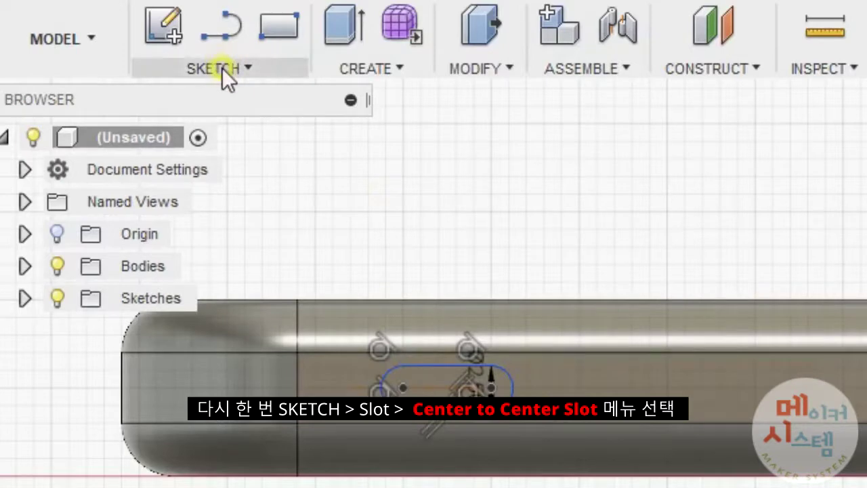
Add a 10 mm center-to-center slot, 2.5 mm wide, right of the first slot.
left_click(222, 68)
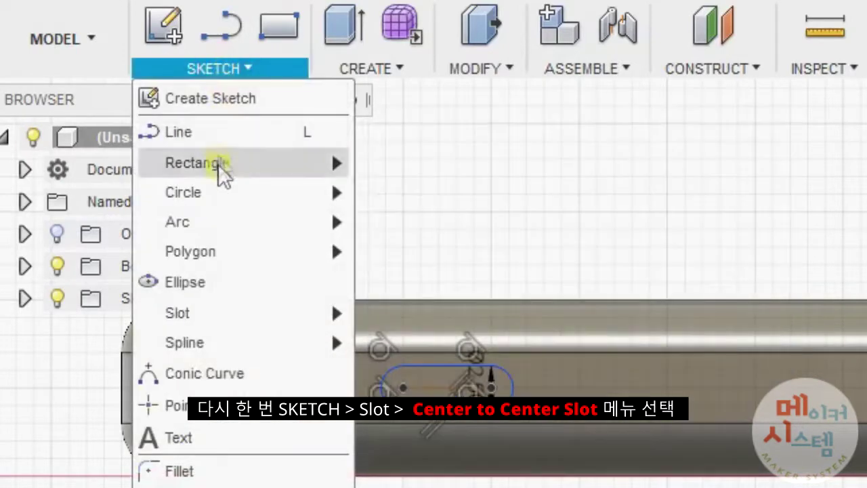
mouse_move(178, 313)
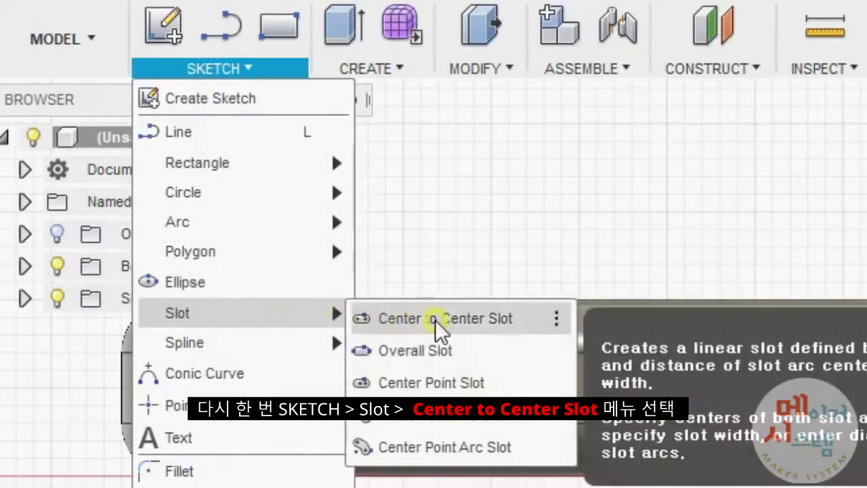
left_click(435, 318)
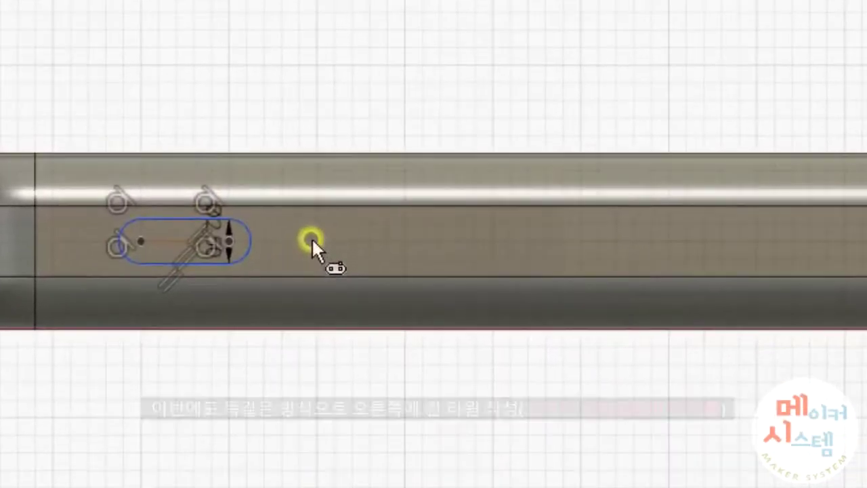
left_click(311, 237)
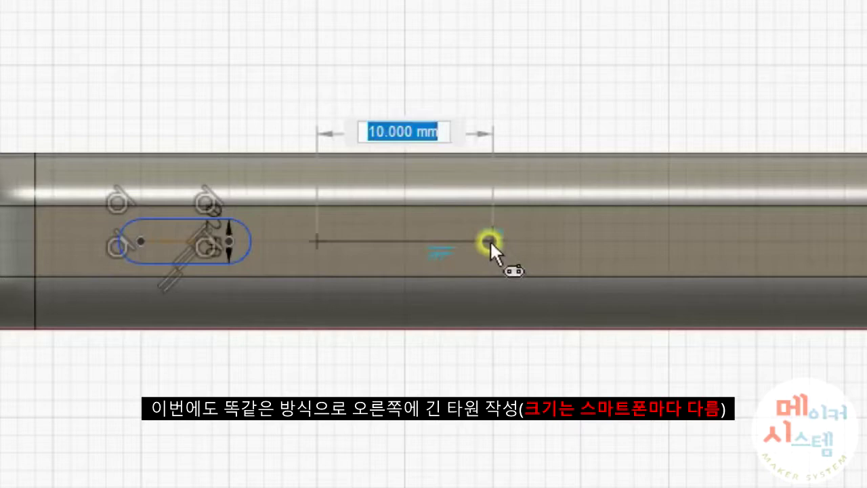
left_click(489, 241)
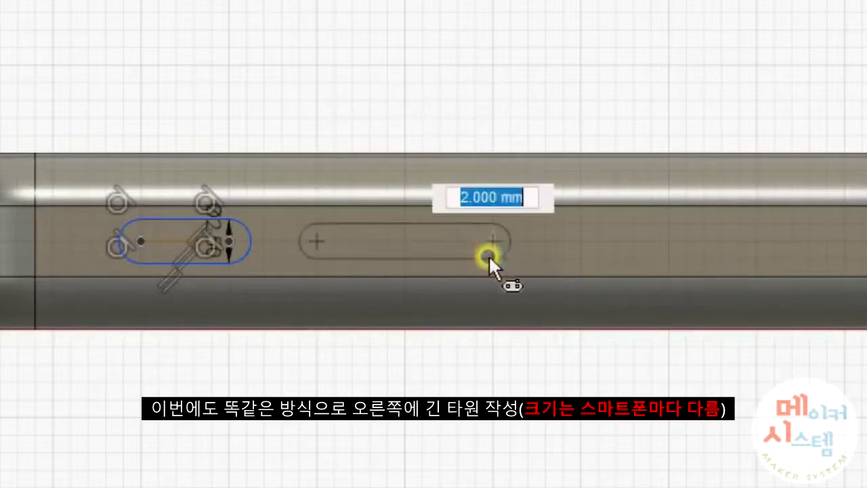
type("2.")
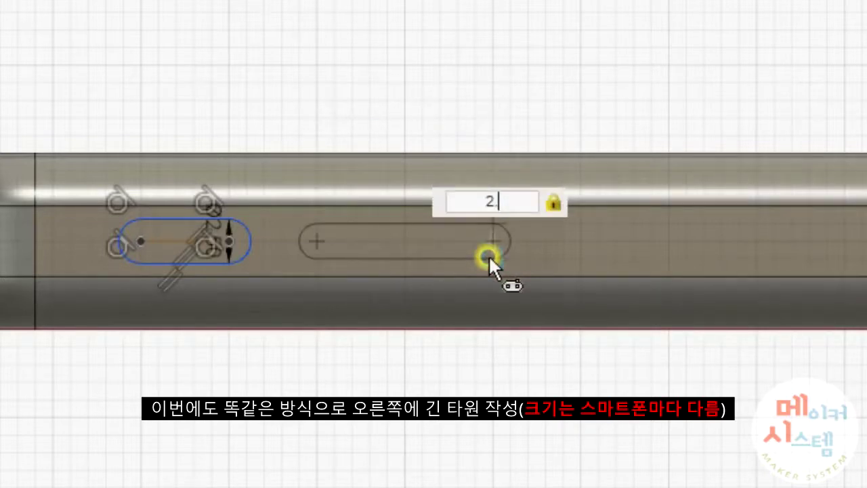
type("5")
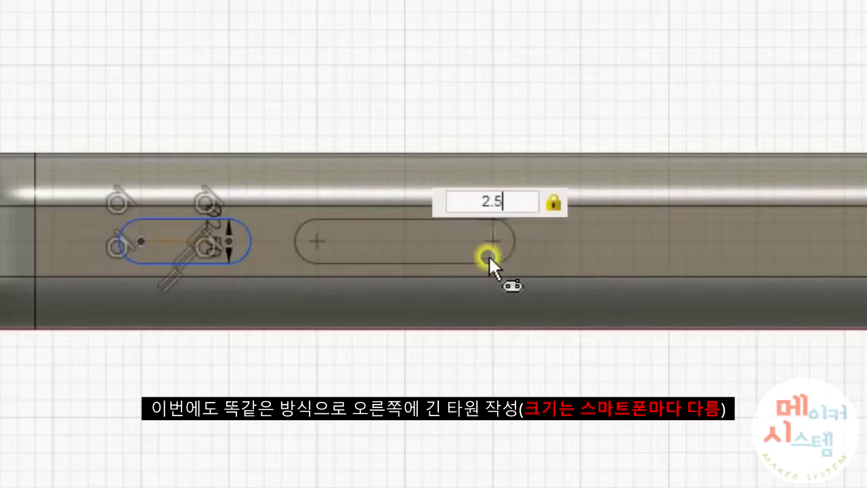
key("Return")
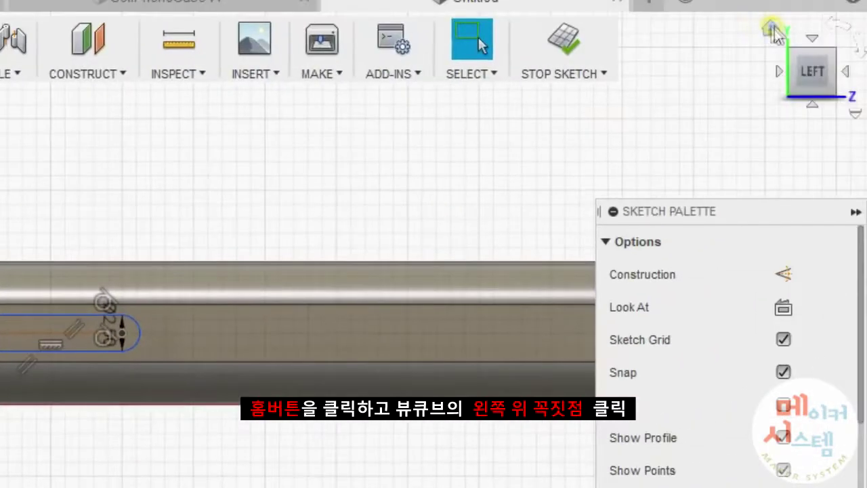
left_click(775, 26)
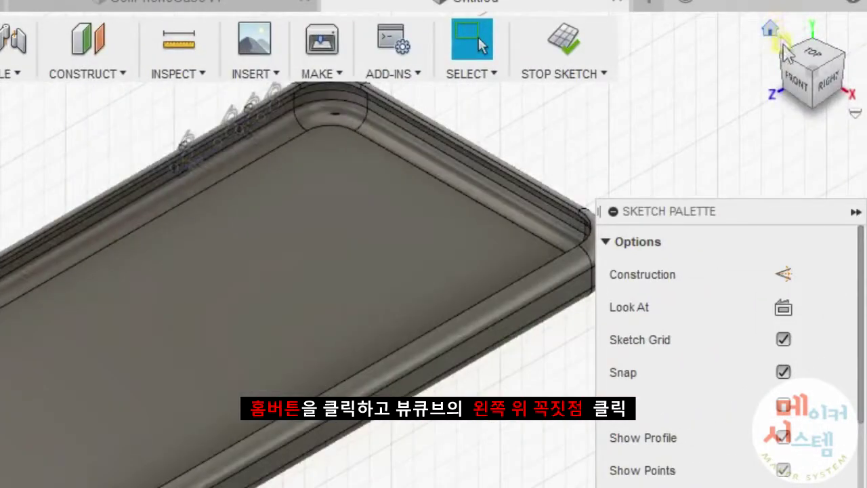
Extrude both side slot profiles as a 13 mm cut through the long side wall.
left_click(781, 54)
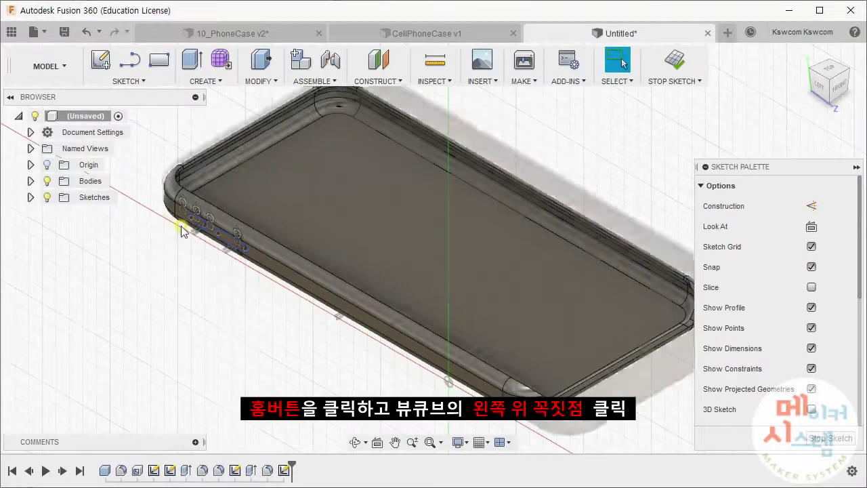
scroll(181, 226, "up", 3)
scroll(213, 199, "up", 3)
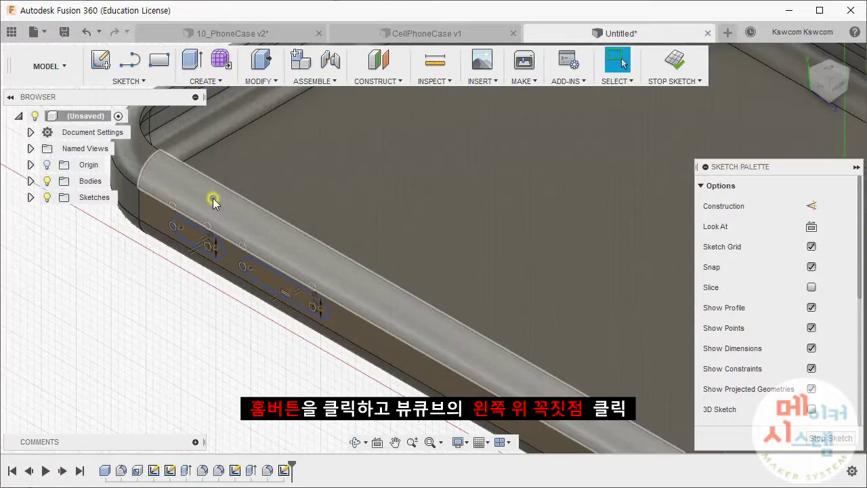
middle_click_drag(212, 198, 209, 97, "shift")
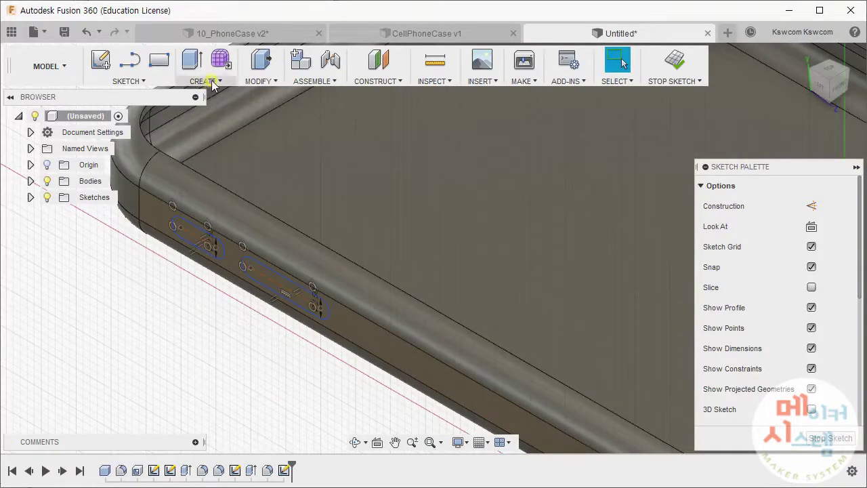
left_click(212, 82)
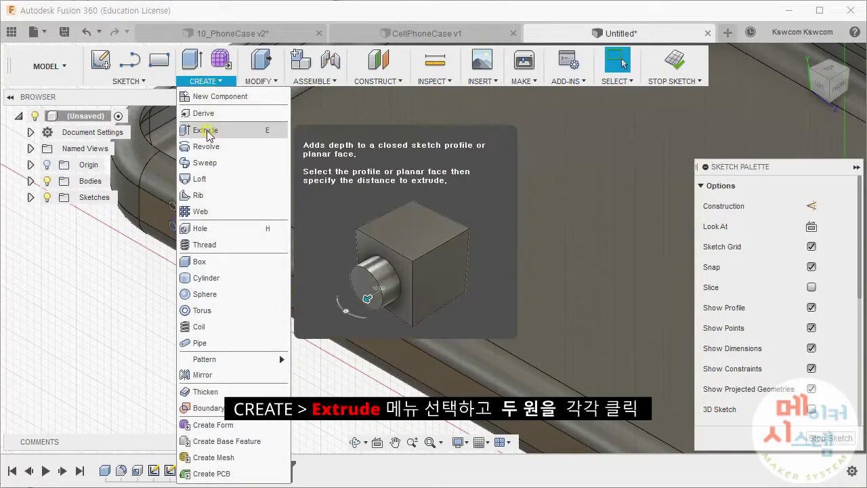
left_click(206, 130)
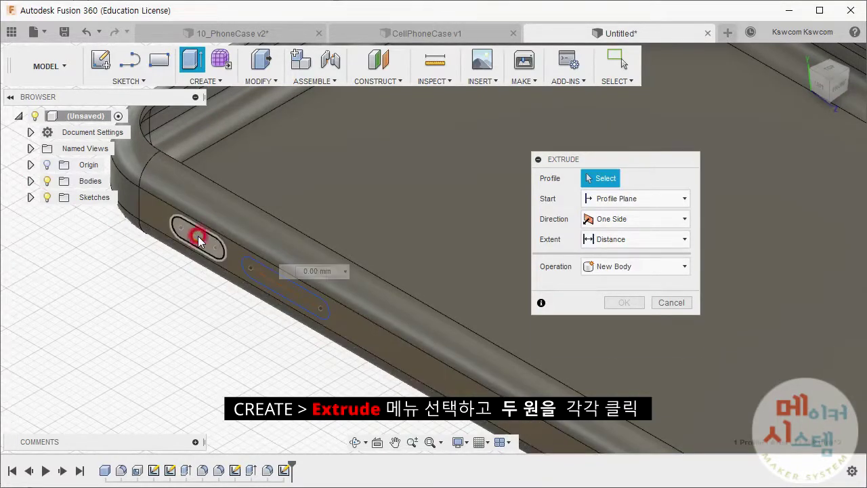
left_click(198, 237)
left_click(268, 280)
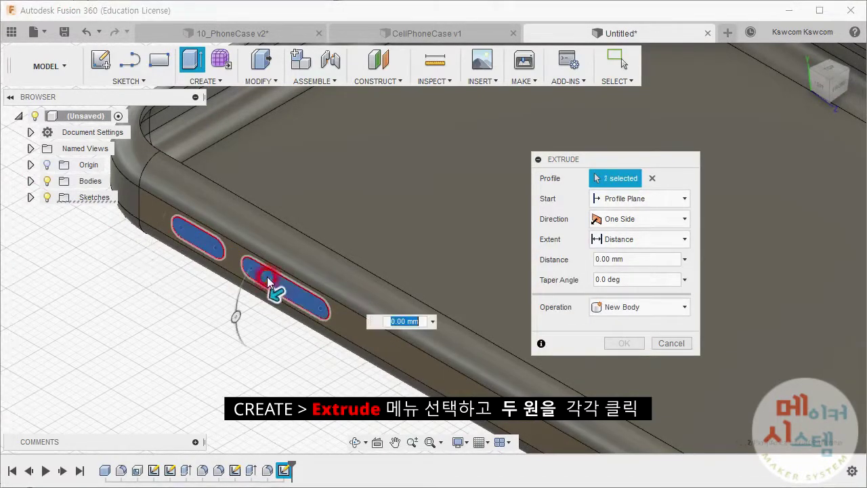
left_click_drag(276, 292, 364, 236)
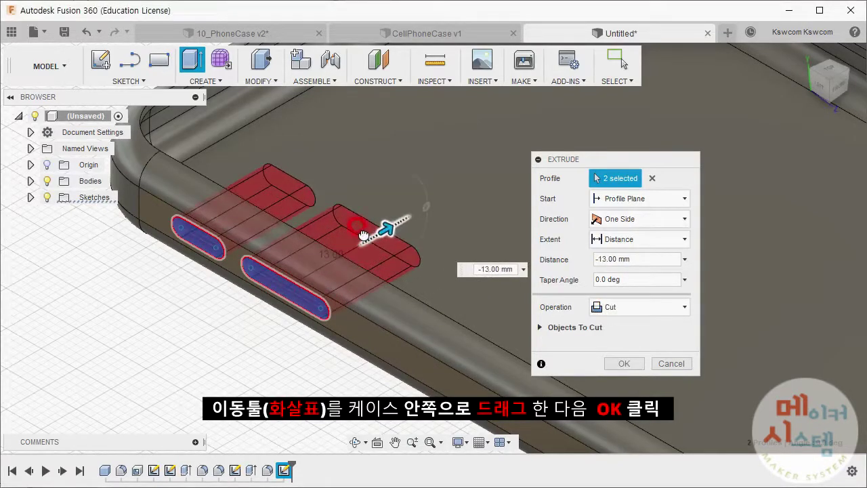
left_click(630, 364)
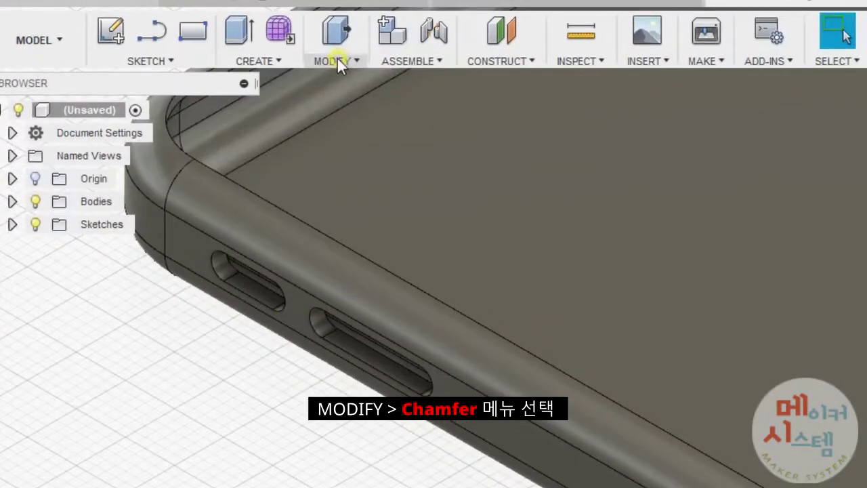
Give the edges of both side slots a 0.5 mm equal-distance chamfer.
left_click(263, 78)
left_click(338, 127)
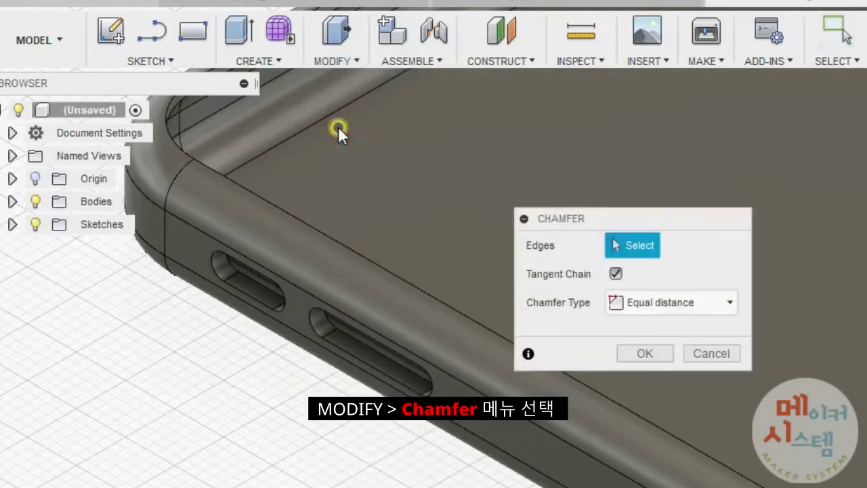
left_click(267, 302)
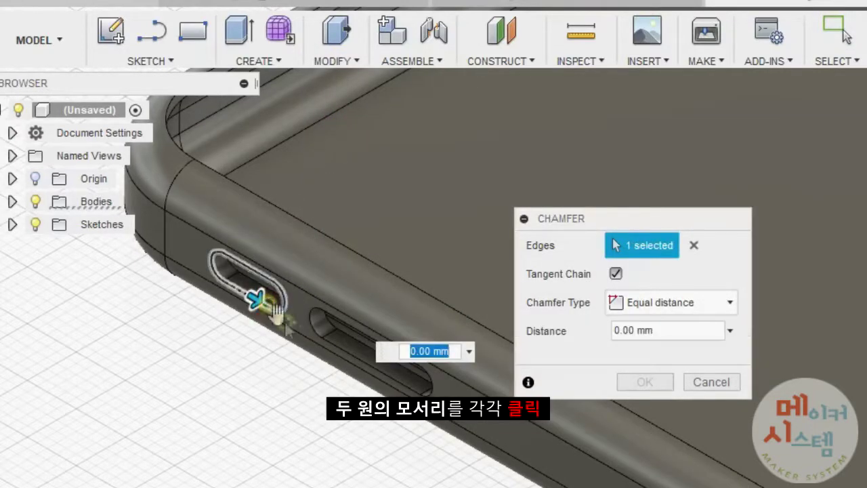
left_click(326, 341)
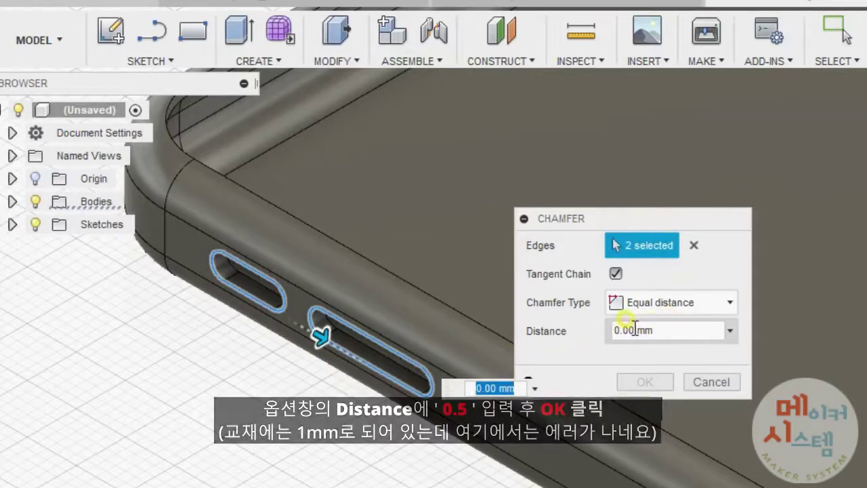
left_click_drag(634, 330, 613, 329)
type("1")
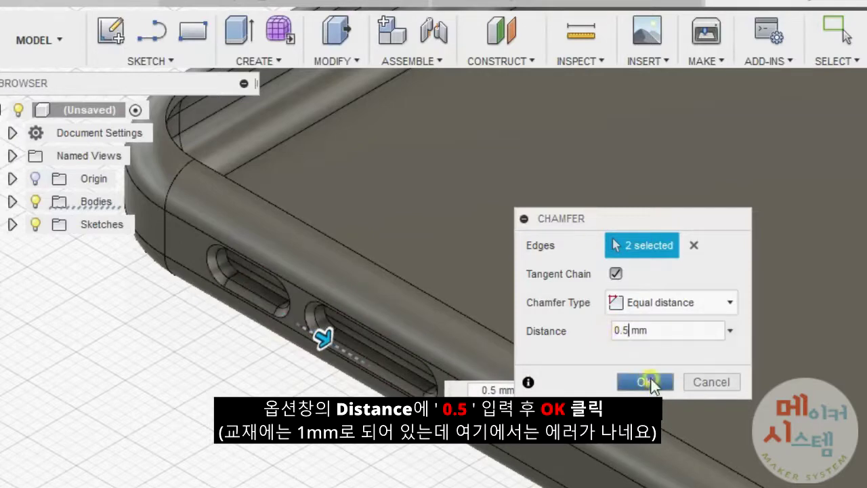
left_click(649, 380)
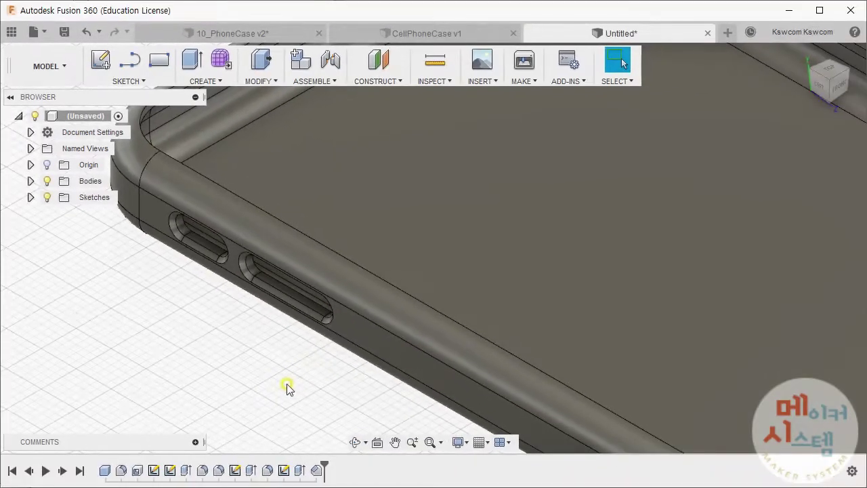
mouse_move(287, 383)
middle_mouse_down("shift")
mouse_move(307, 332)
mouse_move(280, 360)
middle_mouse_up("shift")
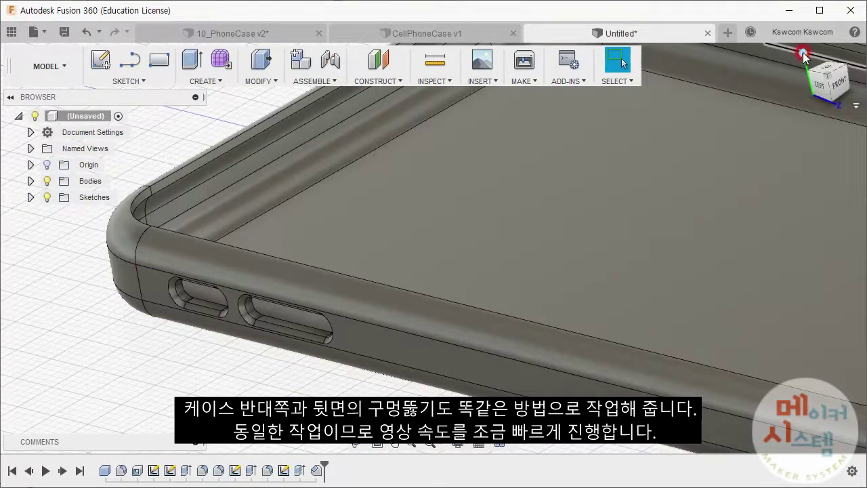
scroll(746, 122, "down", 10)
left_click(840, 93)
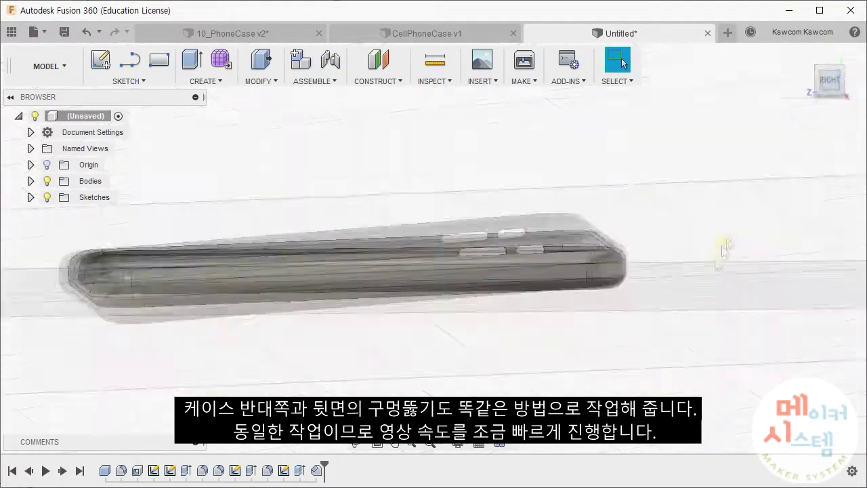
Sketch a 2 mm-wide center-to-center slot on the case's opposite long side face.
scroll(556, 294, "up", 5)
scroll(551, 281, "up", 3)
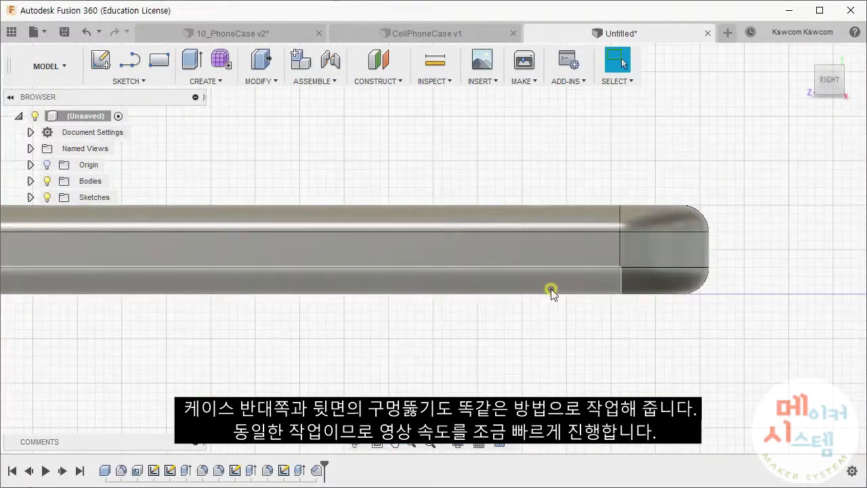
left_click(144, 83)
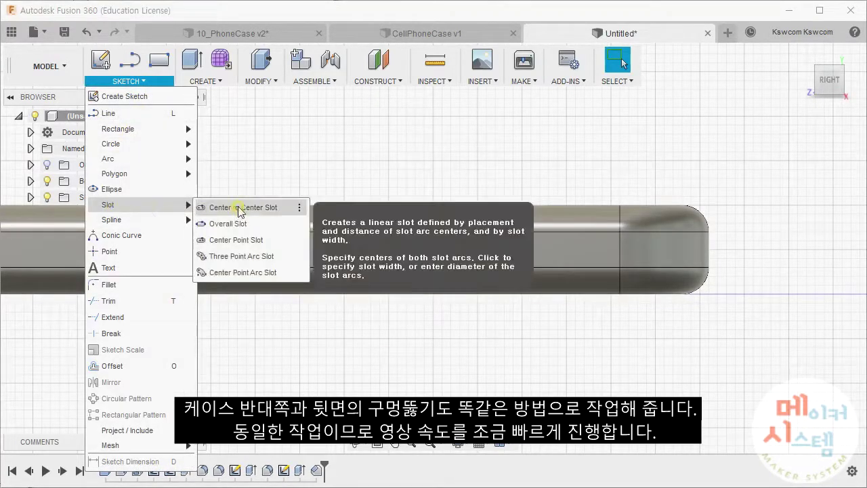
left_click(238, 206)
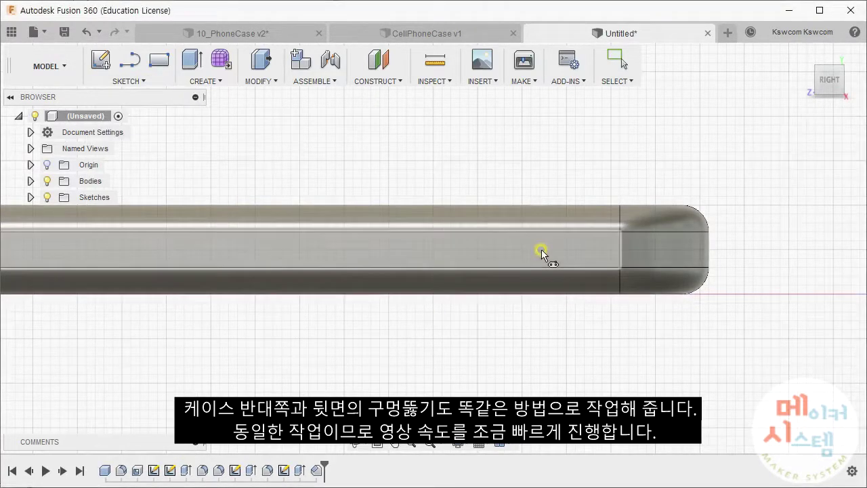
left_click(541, 250)
left_click(413, 246)
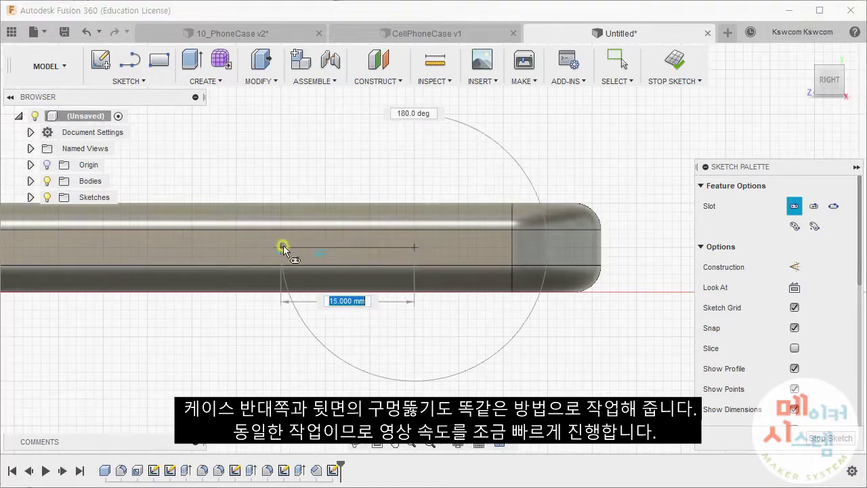
left_click(280, 248)
type("2.5")
key("Return")
key("Escape")
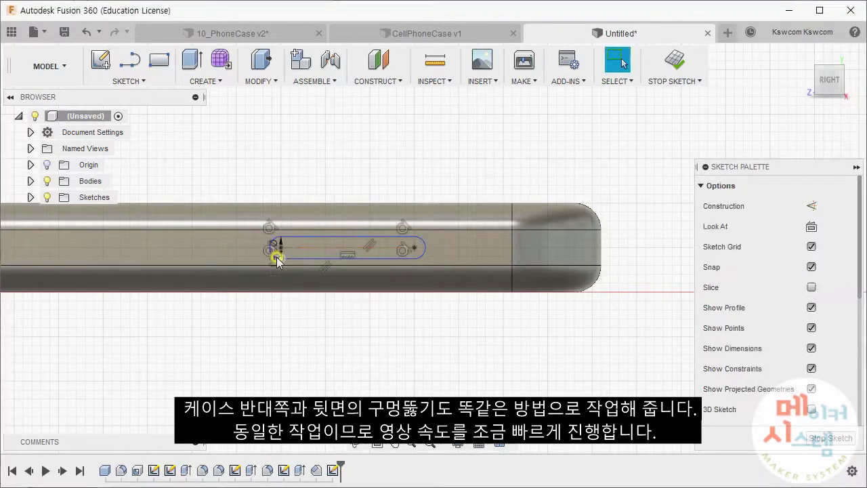
Extrude the new slot as a cut through the side wall.
left_click(203, 80)
left_click(203, 128)
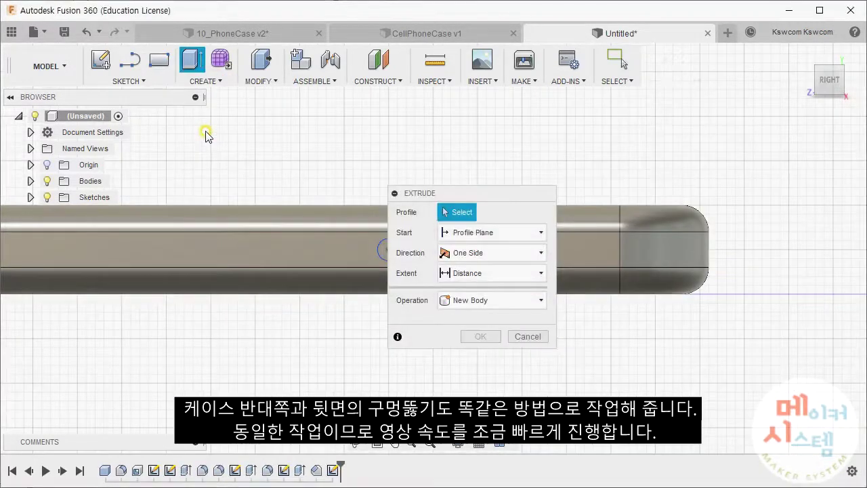
left_click(485, 248)
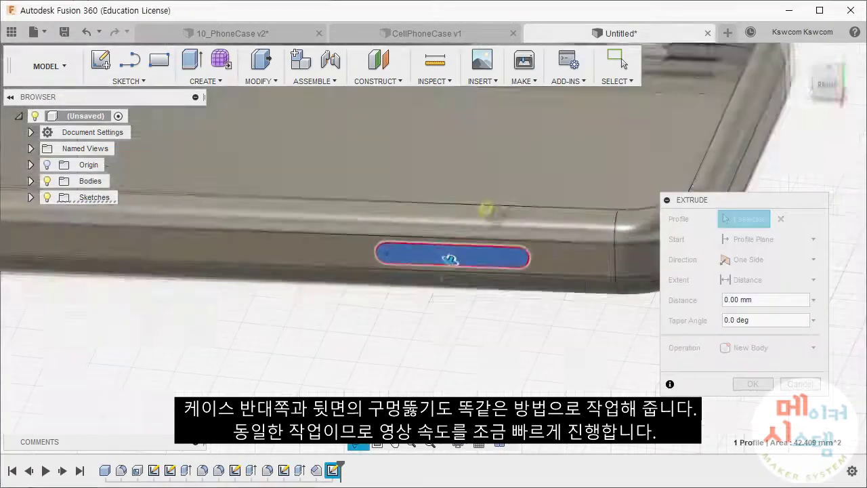
left_click_drag(450, 260, 504, 140)
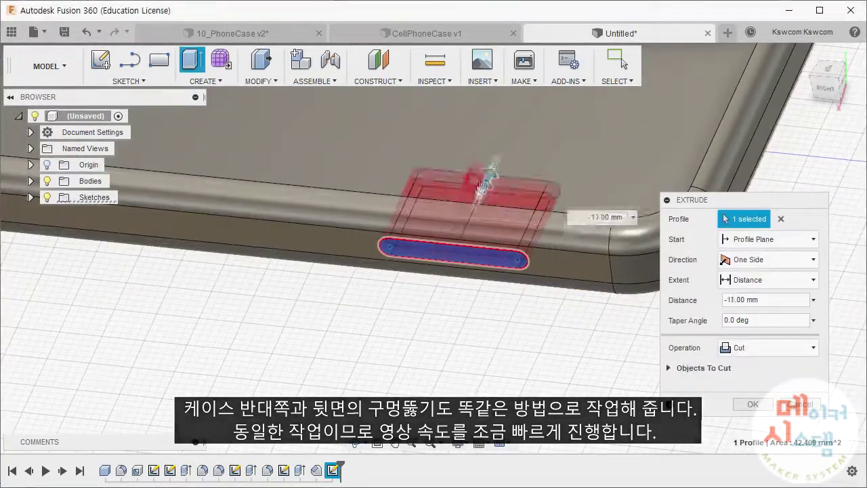
left_click(753, 407)
Chamfer the new slot's edge by 0.5 mm.
left_click_drag(586, 327, 591, 311)
left_click(260, 81)
left_click(310, 128)
left_click(408, 278)
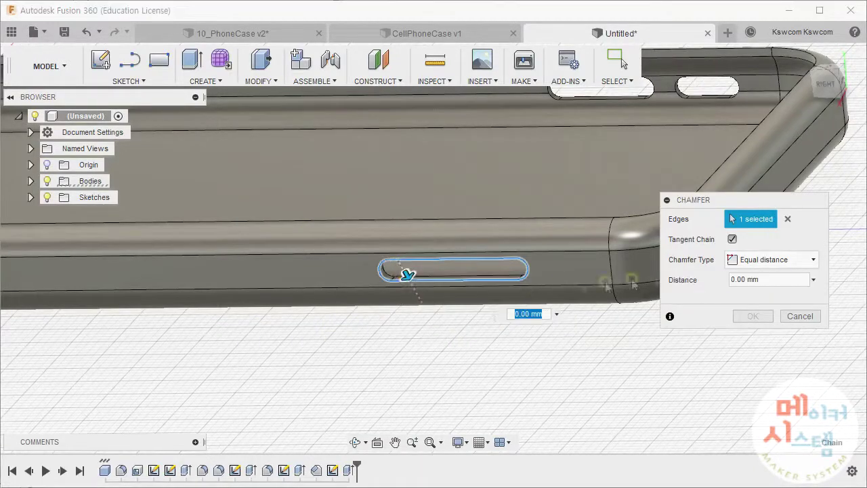
type(".5")
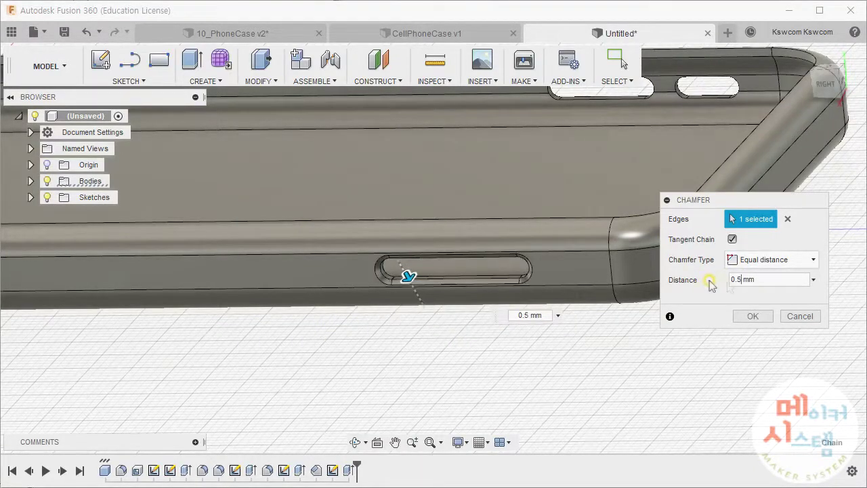
left_click(754, 317)
middle_click_drag(605, 331, 584, 325, "shift")
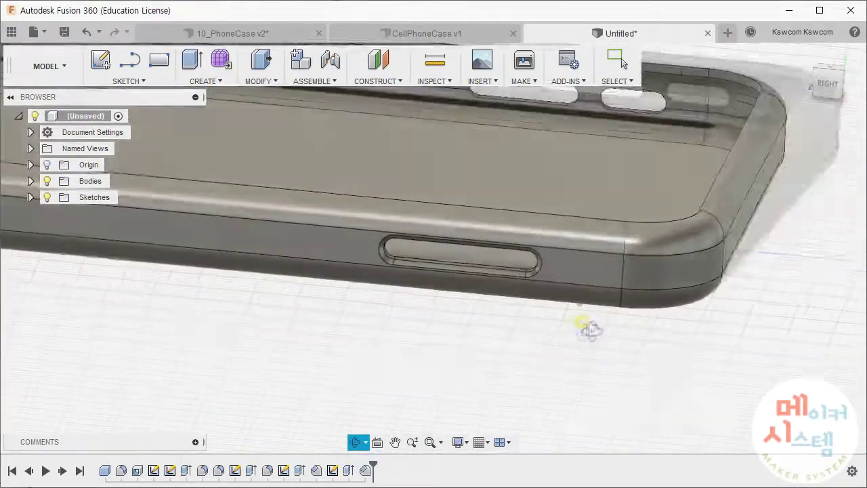
key("F6")
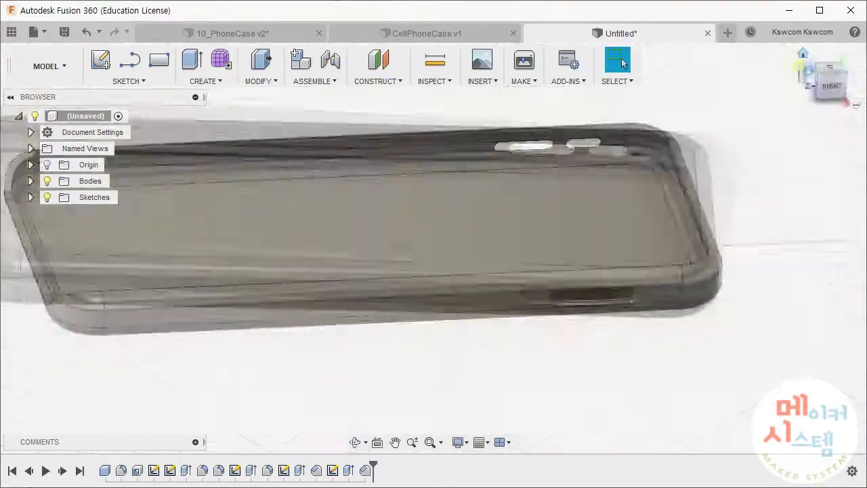
left_click(144, 81)
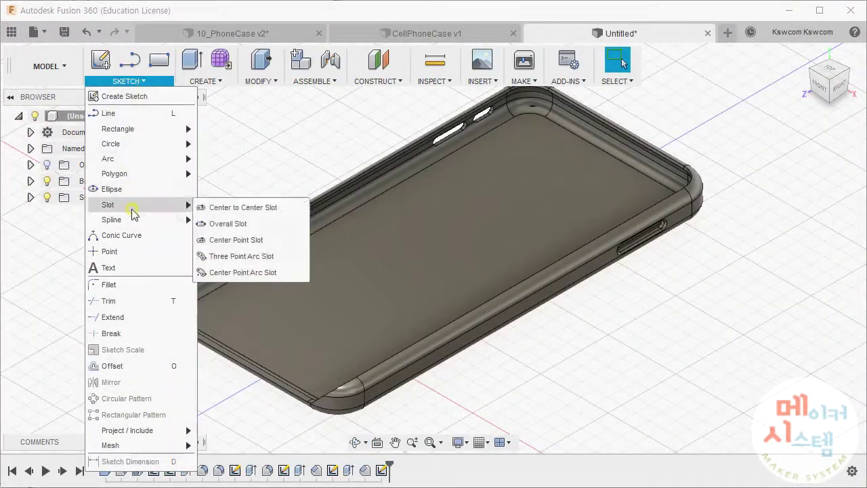
Sketch a 14 mm-wide camera slot on the case's back face.
left_click(217, 207)
left_click(545, 186)
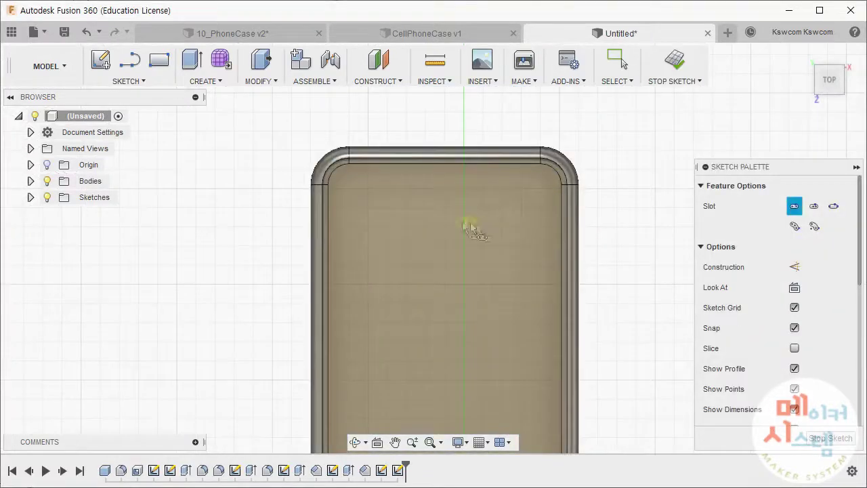
left_click(405, 207)
left_click(481, 208)
type("14")
key("Return")
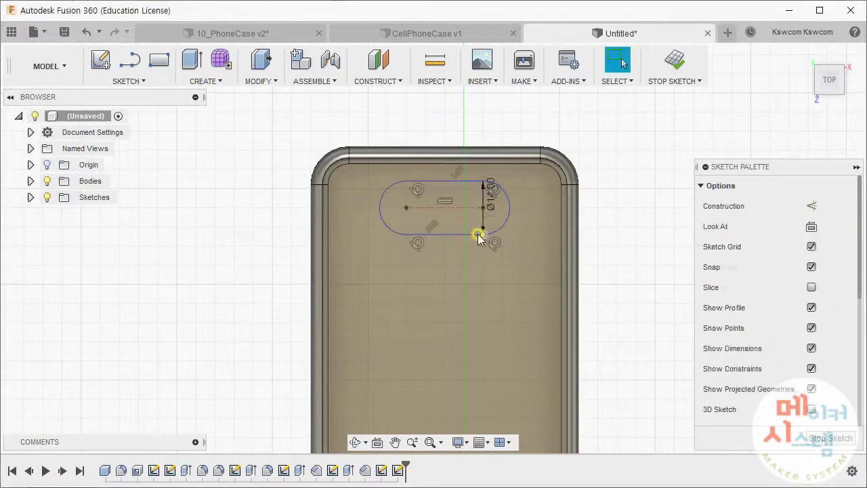
Extrude the camera slot as a cut through the case back.
left_click(214, 81)
left_click(206, 130)
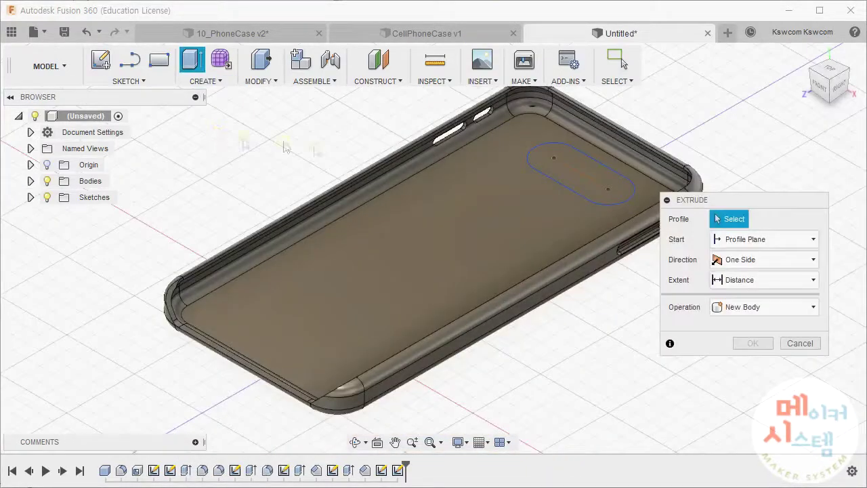
left_click(578, 160)
left_click_drag(577, 160, 581, 245)
key("Return")
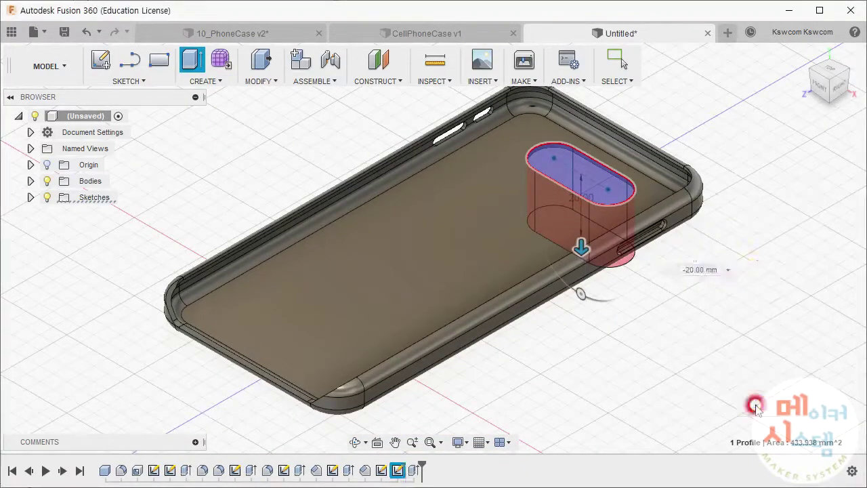
Chamfer the camera hole's edge by 1 mm.
mouse_move(752, 264)
middle_mouse_down("shift")
mouse_move(688, 201)
mouse_move(705, 135)
middle_mouse_up("shift")
left_click(275, 82)
left_click(271, 131)
left_click(608, 248)
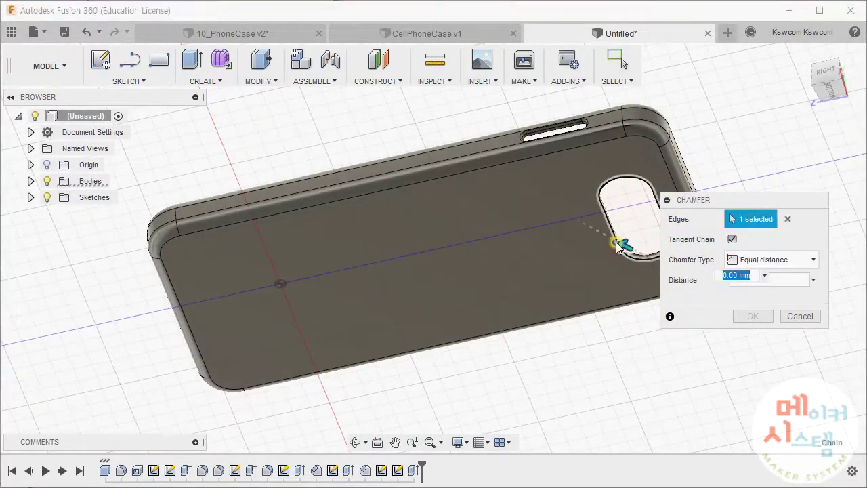
type("1")
left_click(753, 315)
middle_click_drag(754, 319, 815, 405, "shift")
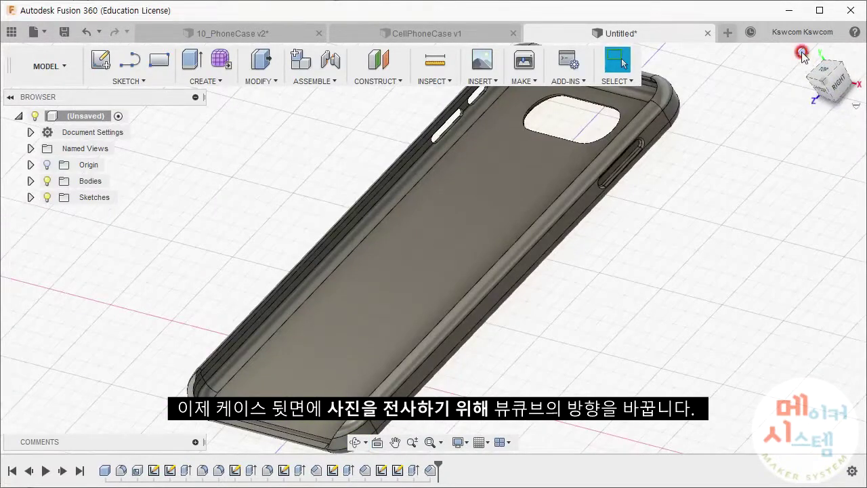
Use the ViewCube to turn the view to the bottom, showing the case back.
left_click(802, 53)
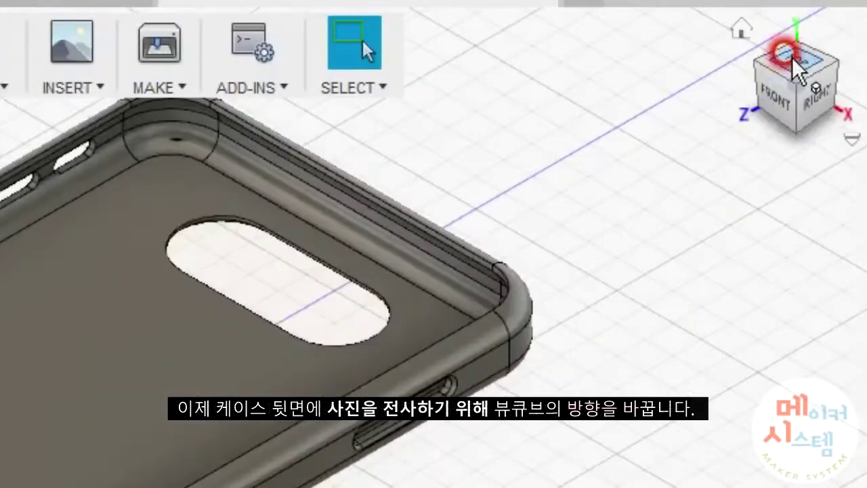
left_click(793, 58)
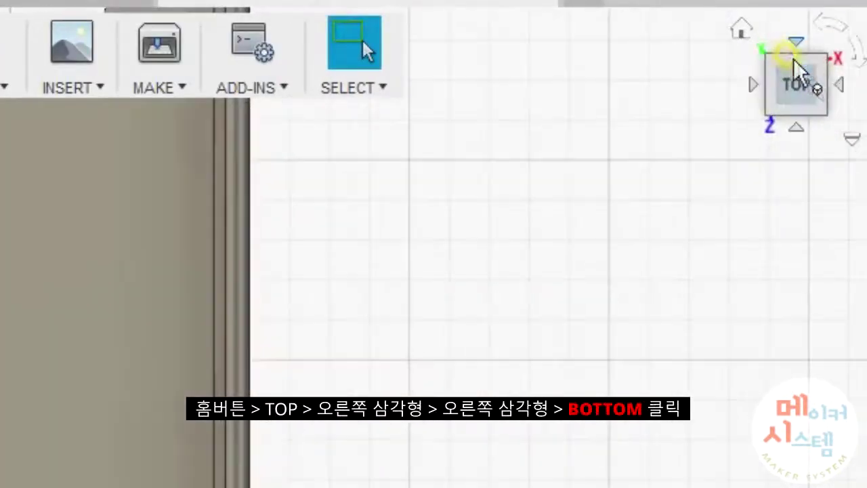
left_click(836, 80)
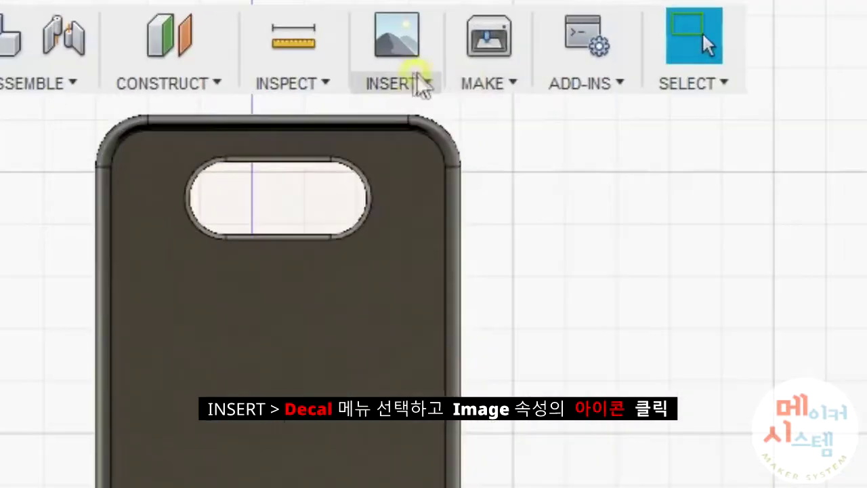
Start a Decal from the Insert menu with tulip.jpg from the 예제이미지 folder as its image.
left_click(405, 83)
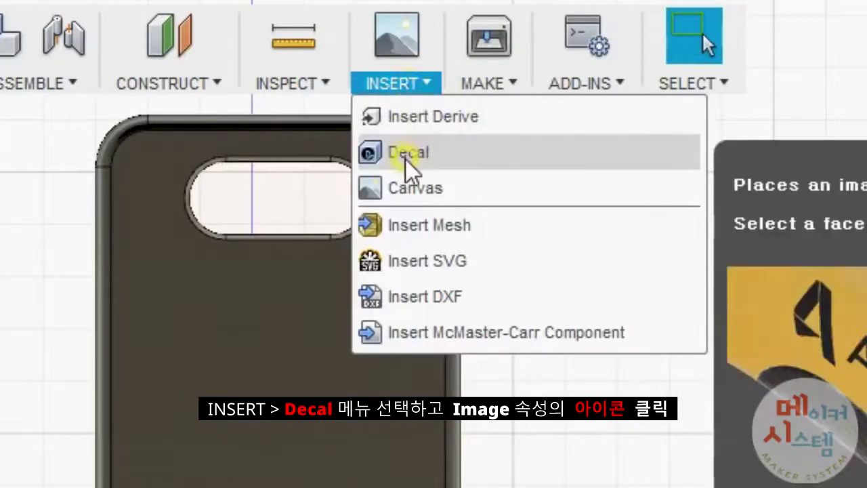
left_click(409, 154)
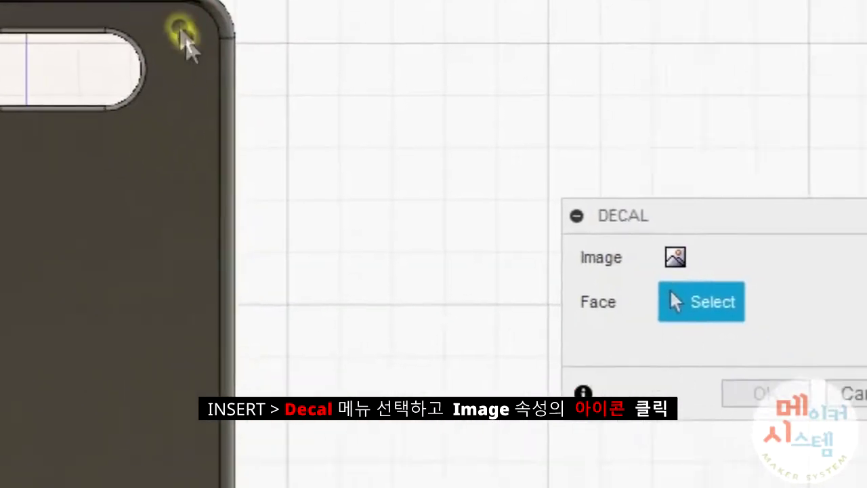
left_click(600, 214)
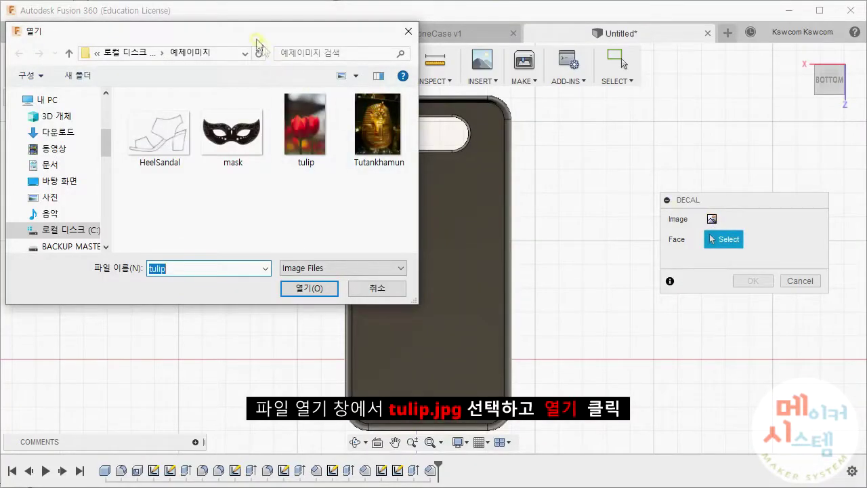
left_click_drag(248, 32, 353, 57)
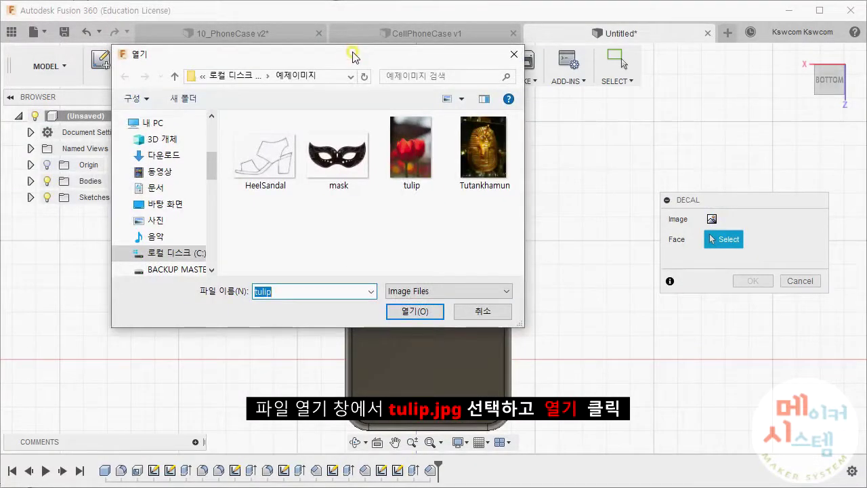
left_click(418, 167)
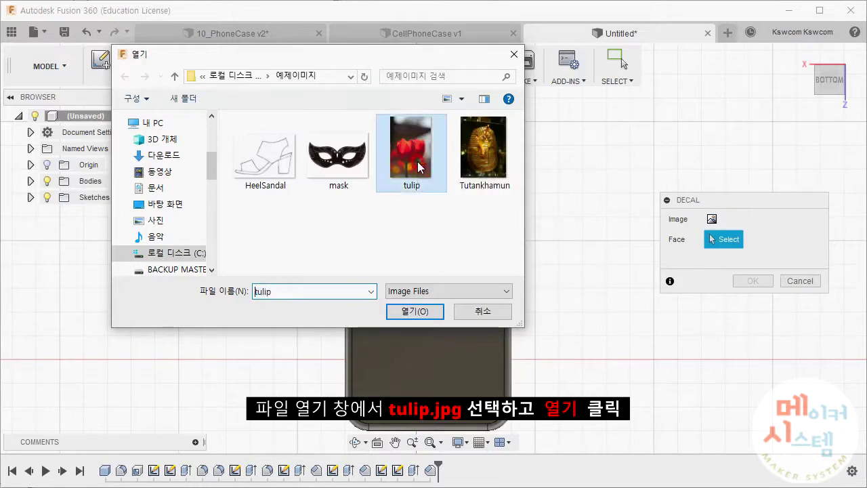
left_click(414, 311)
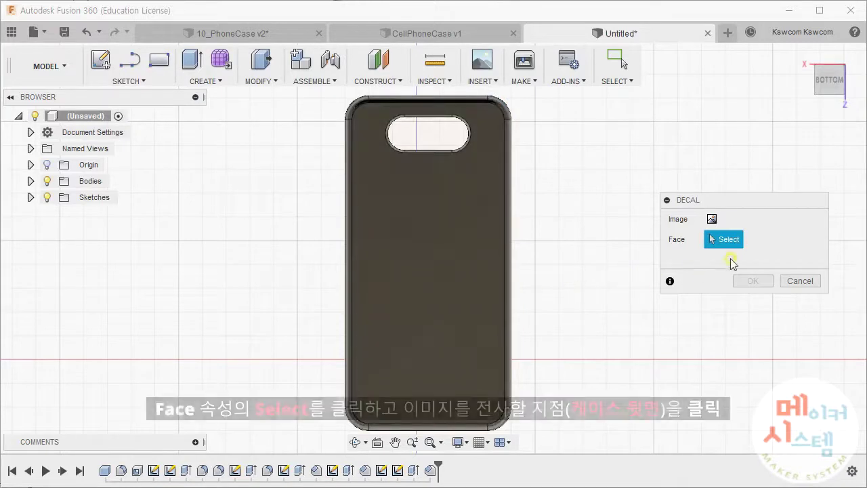
Place the tulip decal on the case back and rotate it 90° upright.
left_click(724, 241)
left_click(439, 257)
left_click(423, 258)
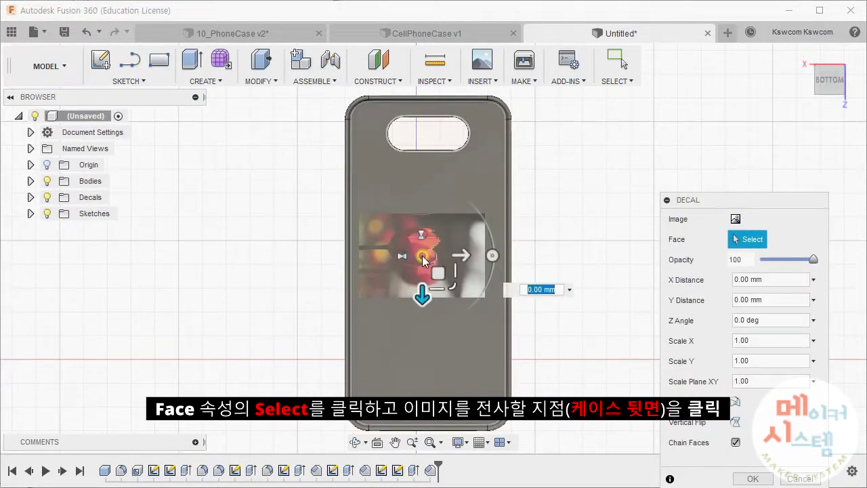
left_click(493, 256)
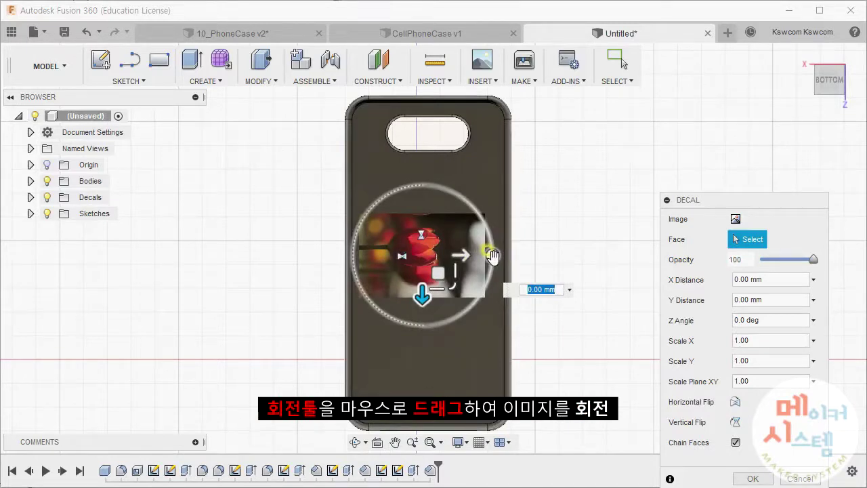
left_click_drag(493, 255, 422, 199)
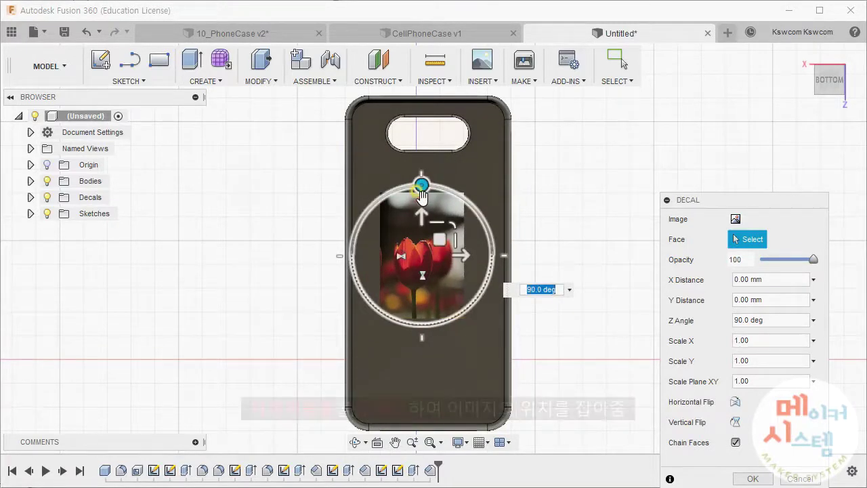
Enlarge the decal to fill the case, shift it 0.57 mm in X, and apply it.
mouse_move(426, 252)
left_mouse_down()
mouse_move(459, 222)
mouse_move(472, 178)
mouse_move(512, 163)
left_mouse_up()
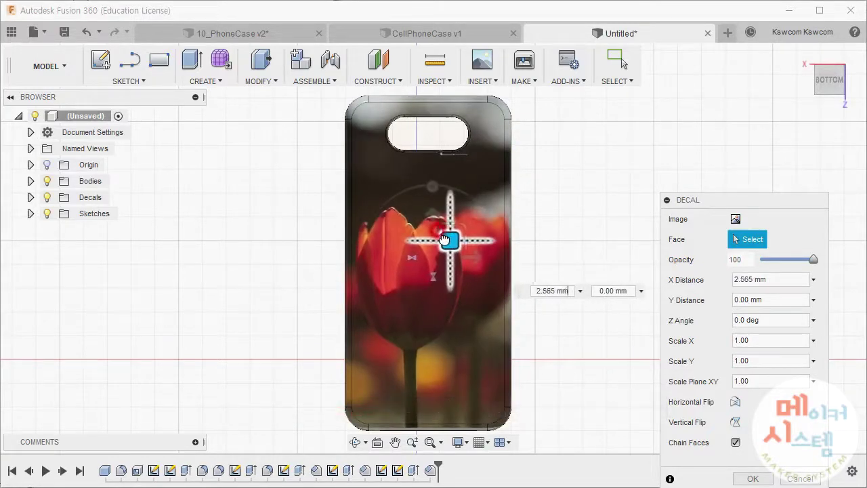
left_click_drag(445, 239, 441, 238)
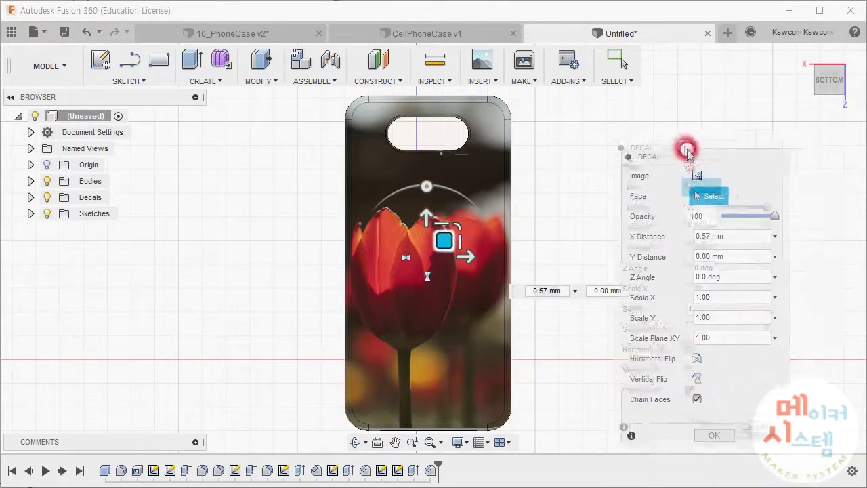
left_click_drag(733, 201, 679, 138)
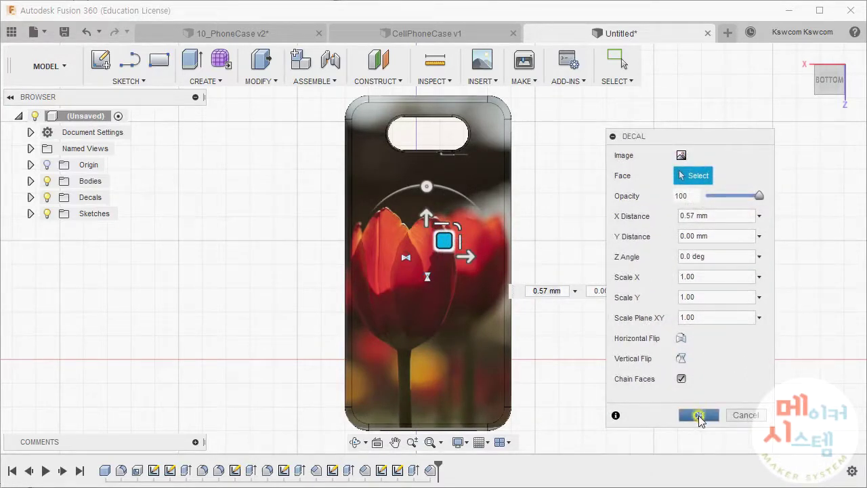
left_click(699, 415)
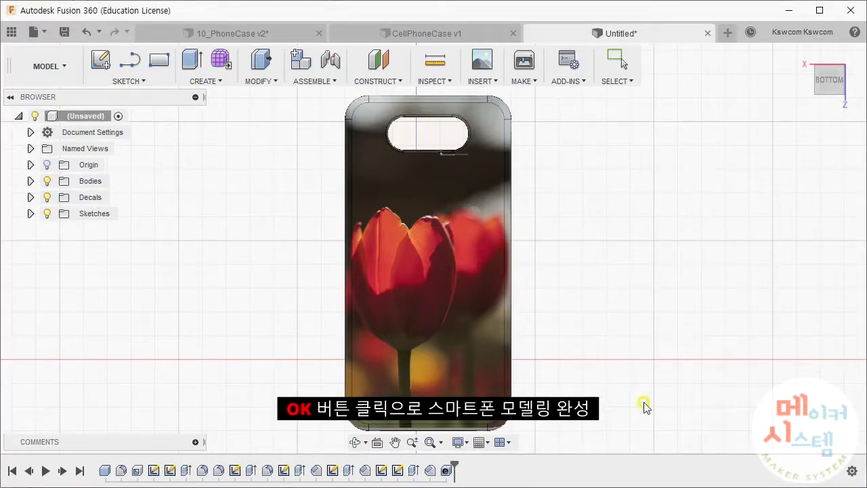
mouse_move(605, 415)
middle_mouse_down("shift")
mouse_move(647, 349)
mouse_move(465, 358)
mouse_move(575, 332)
mouse_move(612, 309)
mouse_move(697, 319)
mouse_move(750, 348)
mouse_move(601, 354)
mouse_move(658, 333)
mouse_move(634, 295)
mouse_move(628, 325)
mouse_move(640, 317)
middle_mouse_up("shift")
left_click(804, 54)
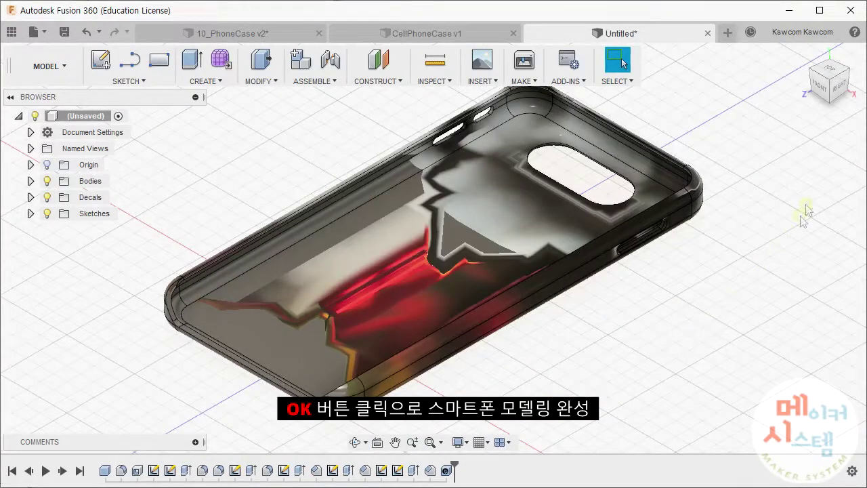
left_click(827, 100)
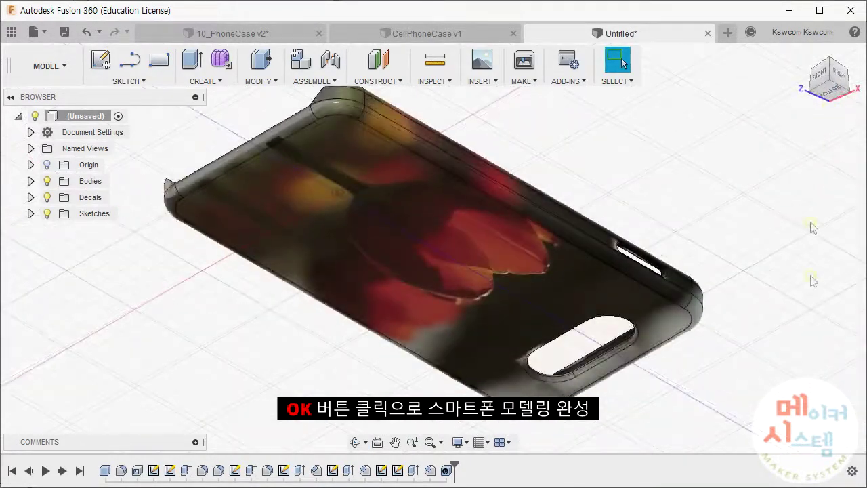
scroll(731, 398, "down", 1)
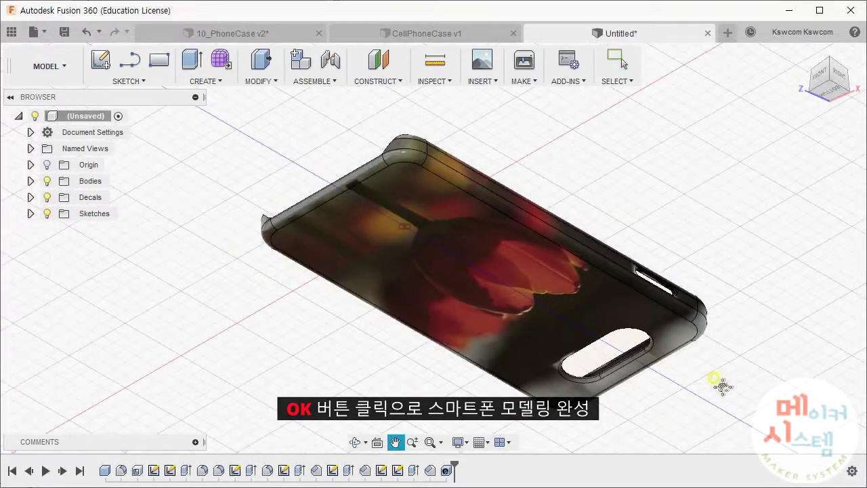
middle_click_drag(717, 383, 681, 395)
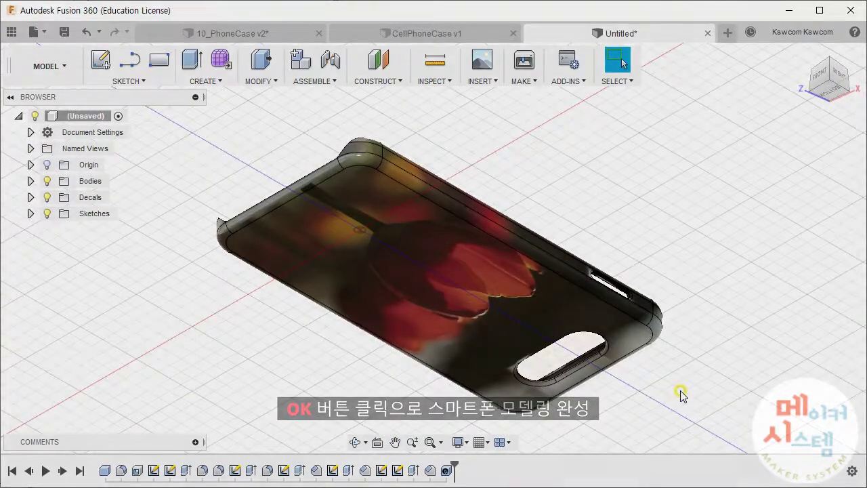